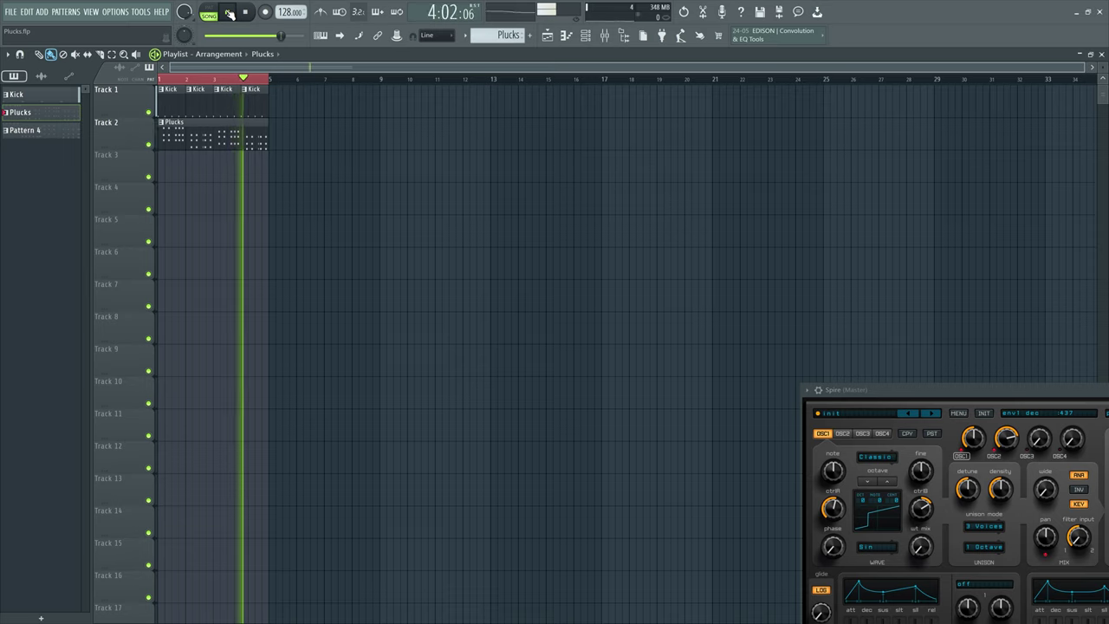
Step: Stop the song, open the Plucks pattern in the piano roll and audition it from bar 1 in pattern mode
click(251, 14)
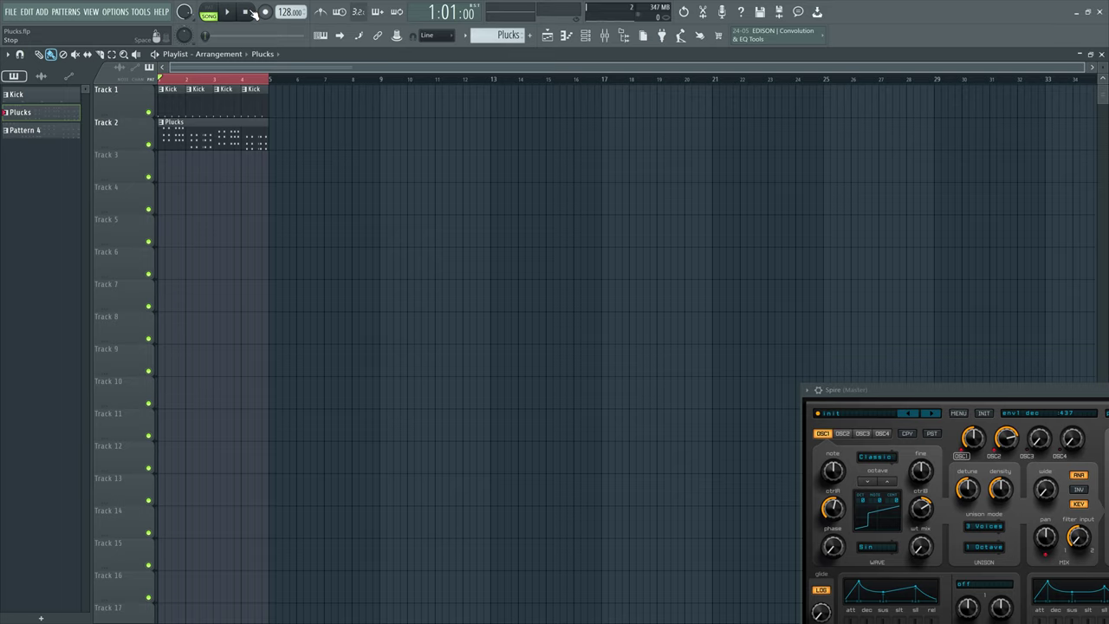
double_click(217, 141)
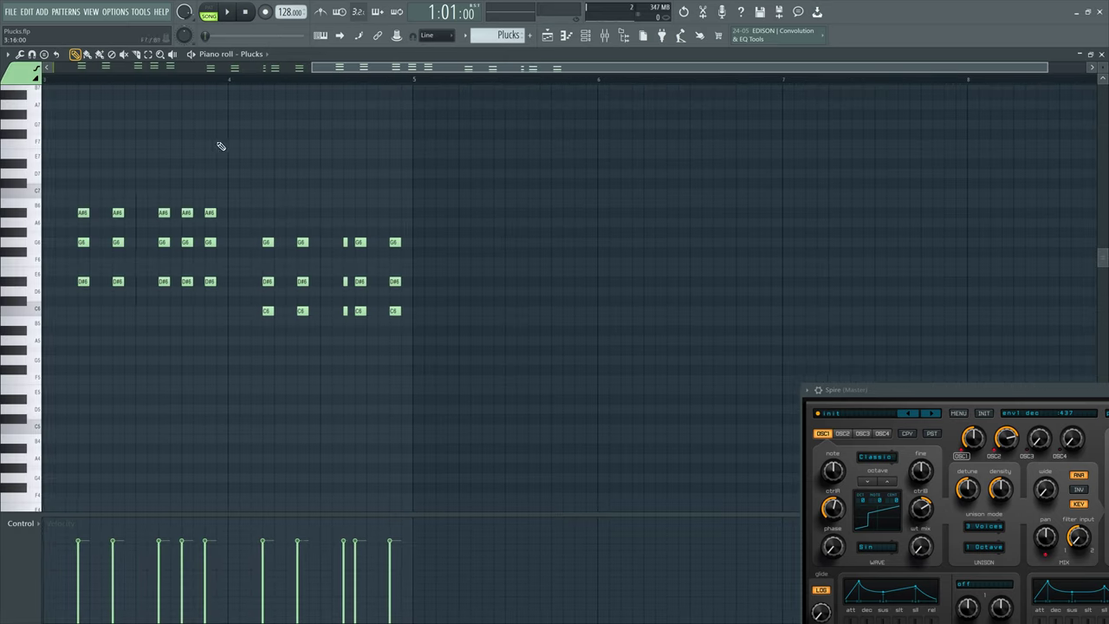
drag(495, 69, 13, 76)
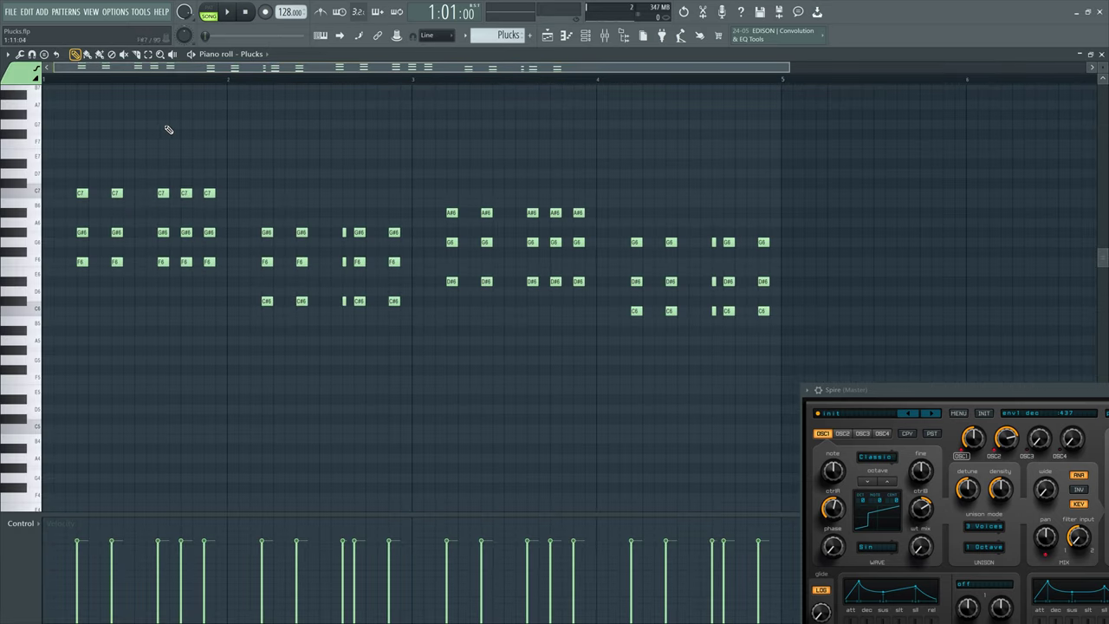
click(208, 12)
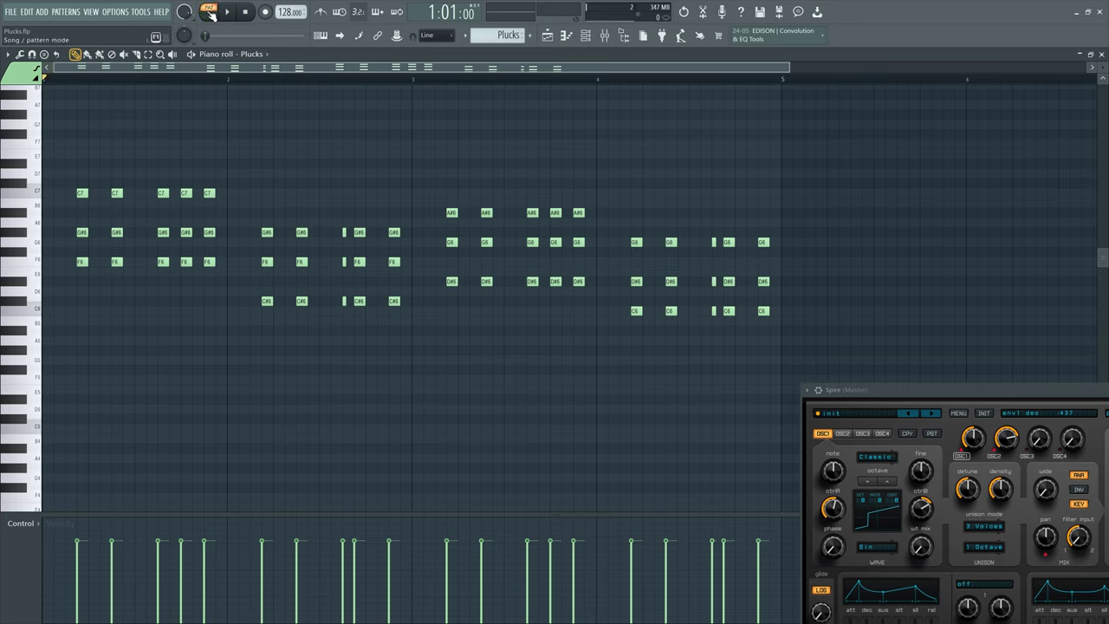
click(230, 14)
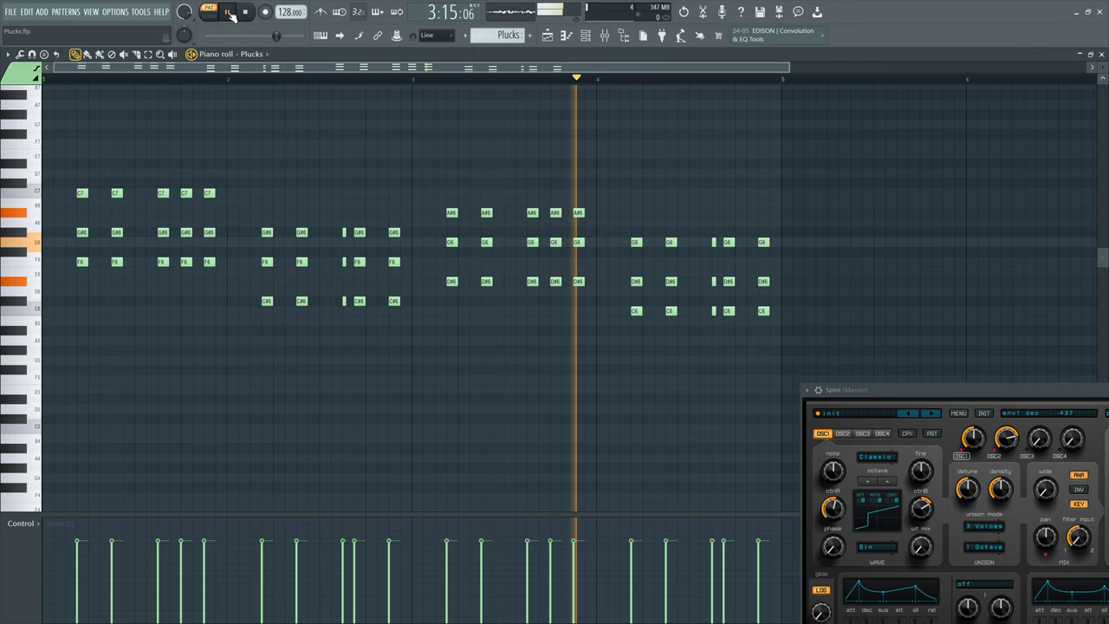
click(252, 12)
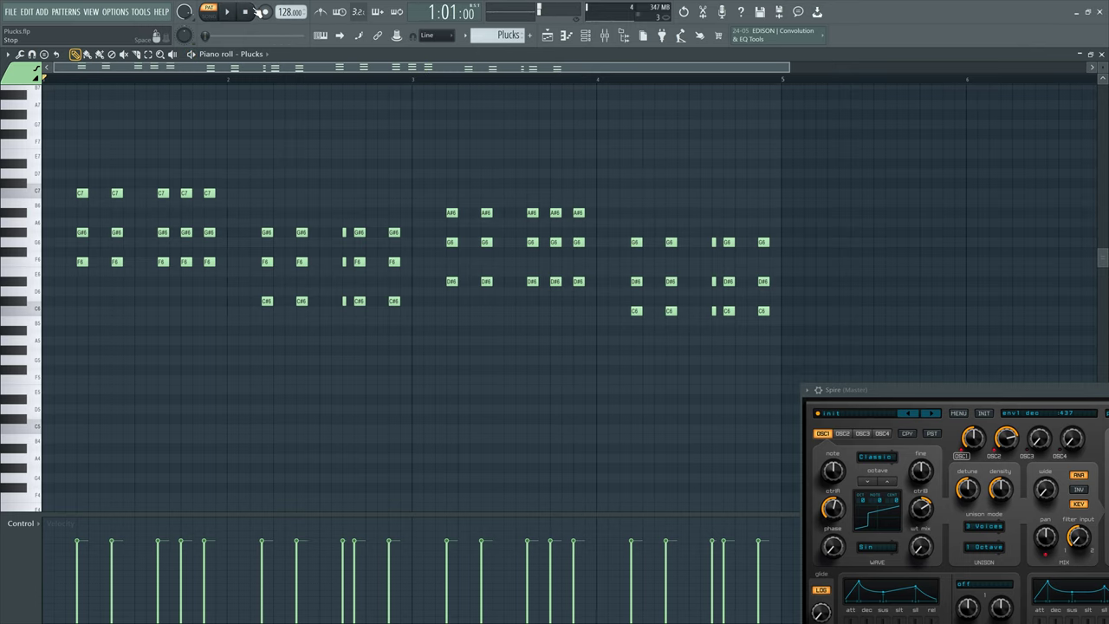
Step: Repeat the Kick clips on Track 1 and the Plucks clip on Track 2 across bars 5 to 8 of the playlist
click(547, 37)
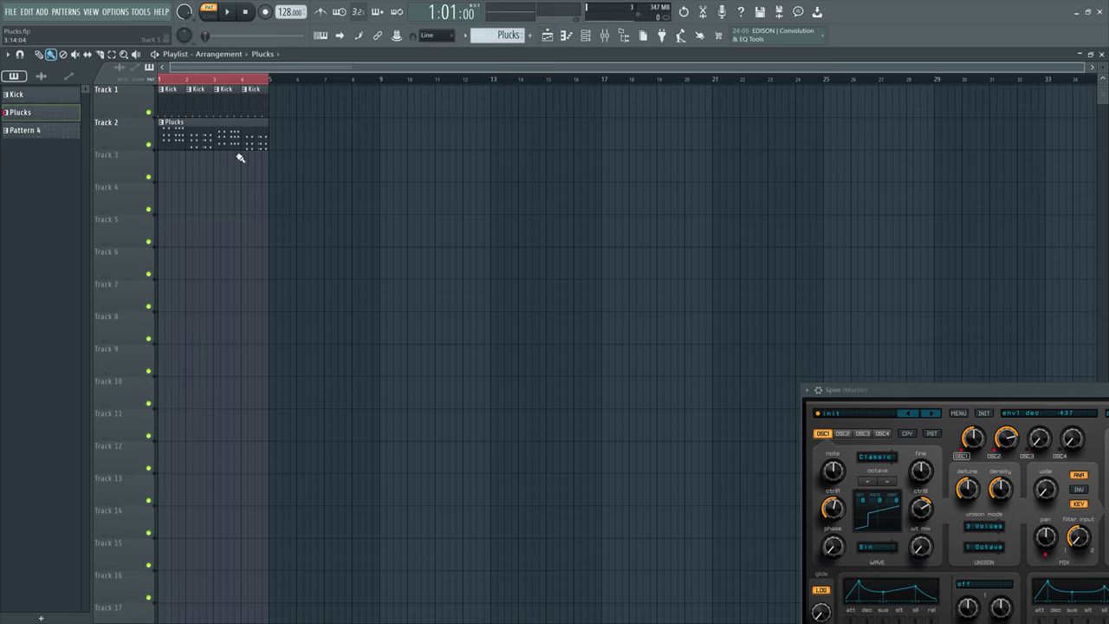
click(202, 104)
click(277, 110)
drag(296, 113, 363, 104)
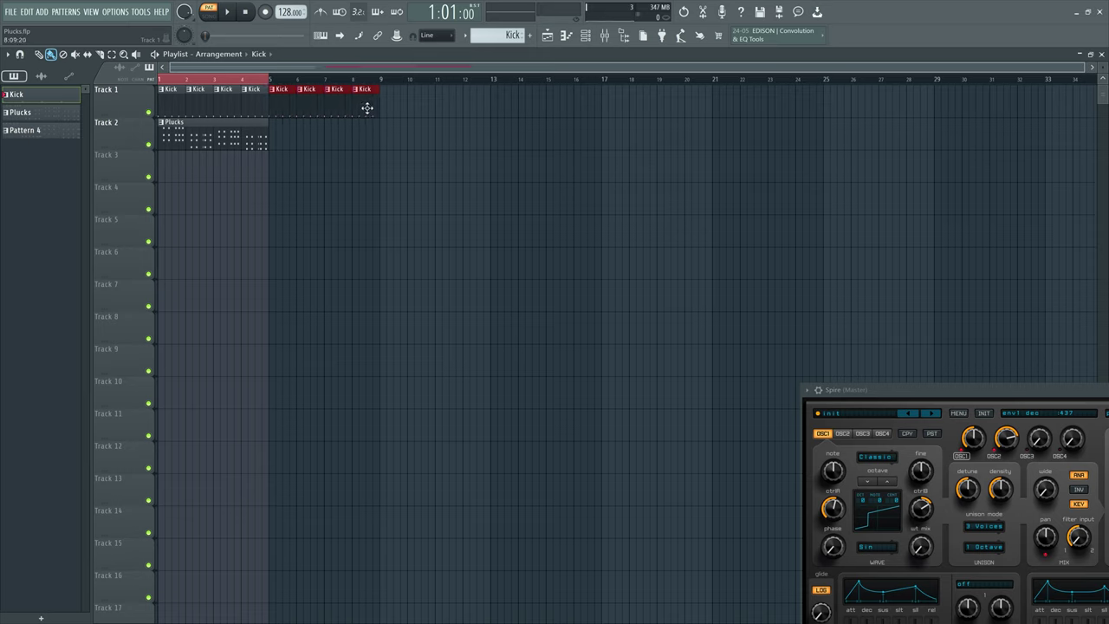
click(234, 130)
click(282, 140)
drag(312, 139, 305, 140)
Step: Create a new pattern named Bassline and place it on Track 3 at bar 5
key(F4)
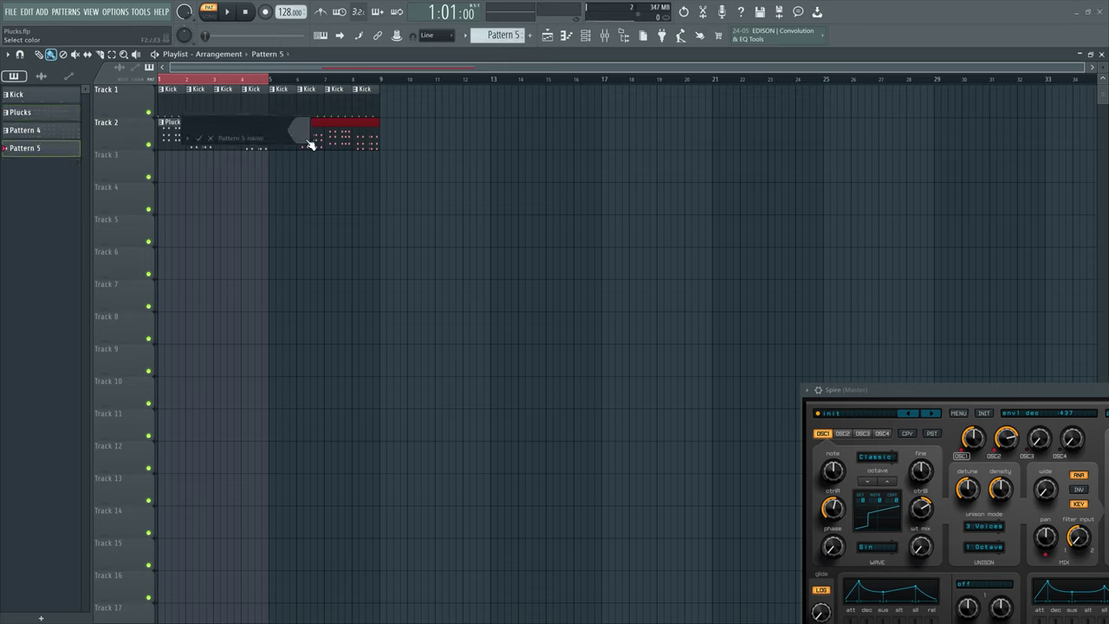
text(Bassline)
key(Return)
click(274, 172)
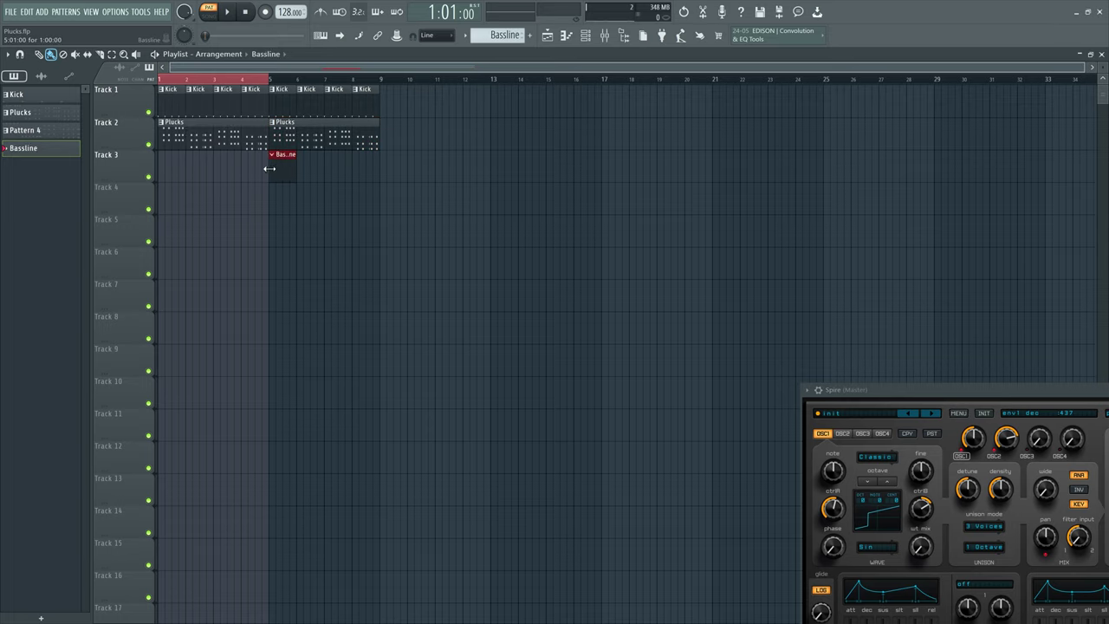
Step: Copy all the notes of the Plucks pattern from the piano roll and return to the playlist
double_click(303, 136)
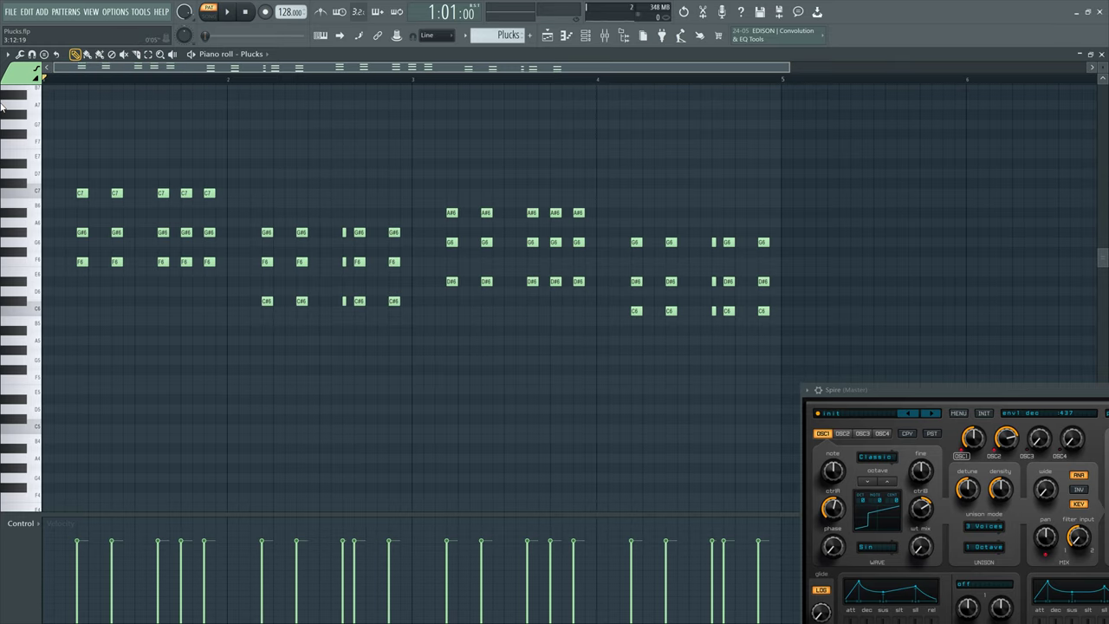
key(ctrl+a)
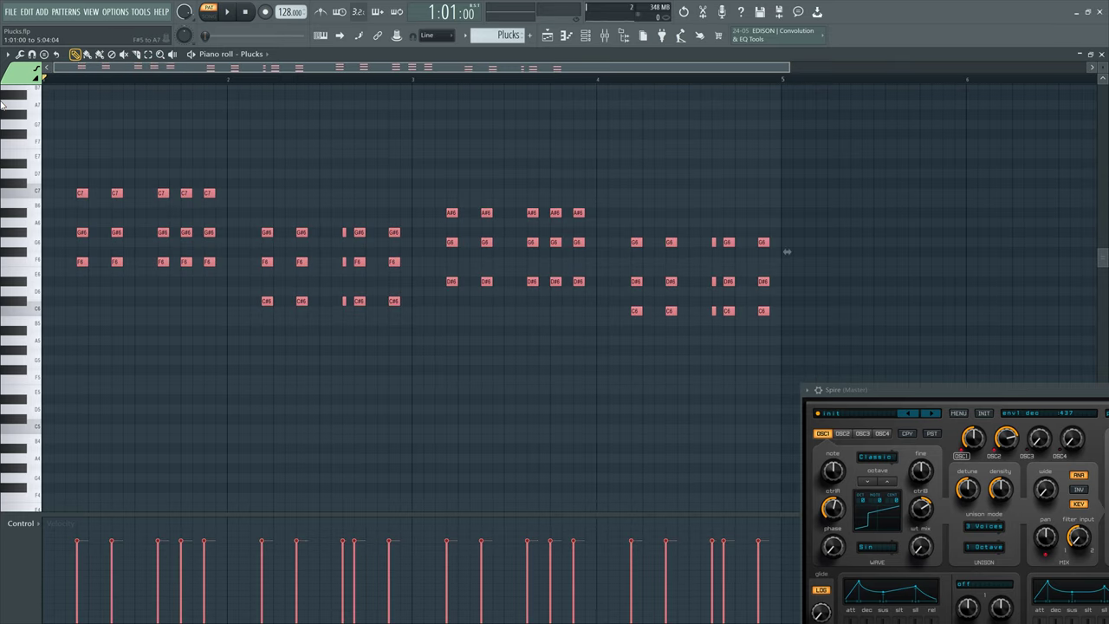
click(548, 35)
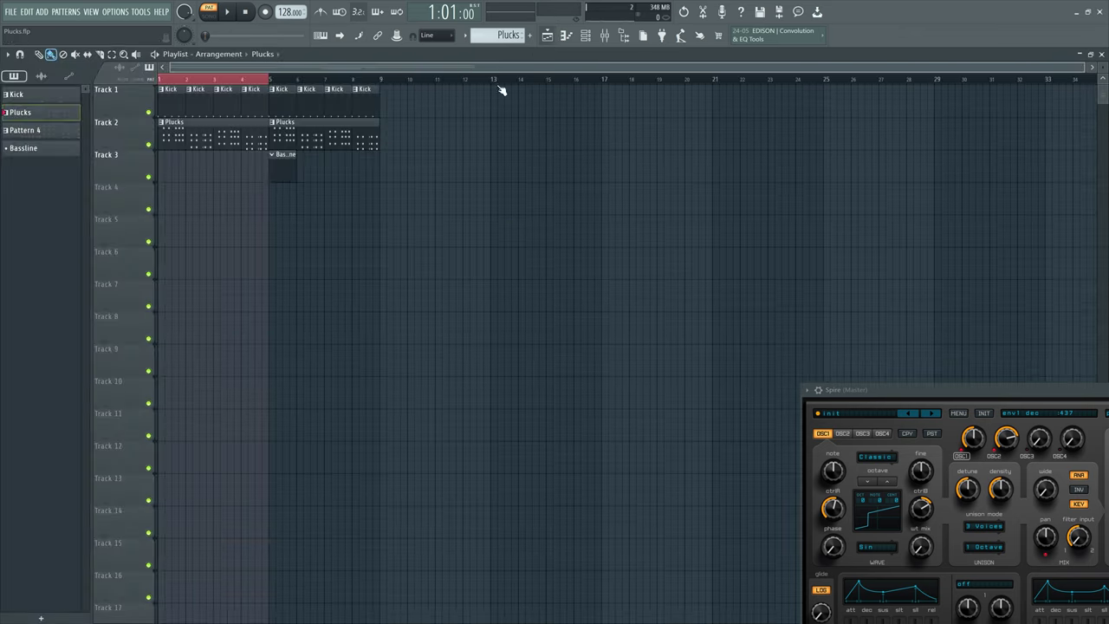
Step: Make Bassline the active pattern and add a Nexus instrument channel to the channel rack
click(287, 168)
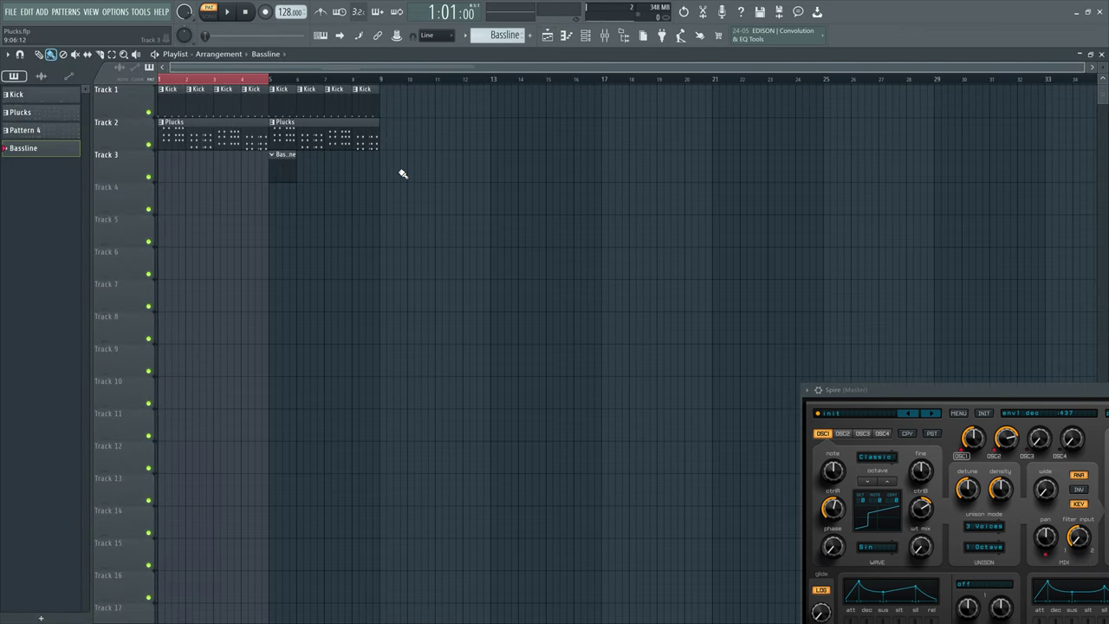
click(585, 35)
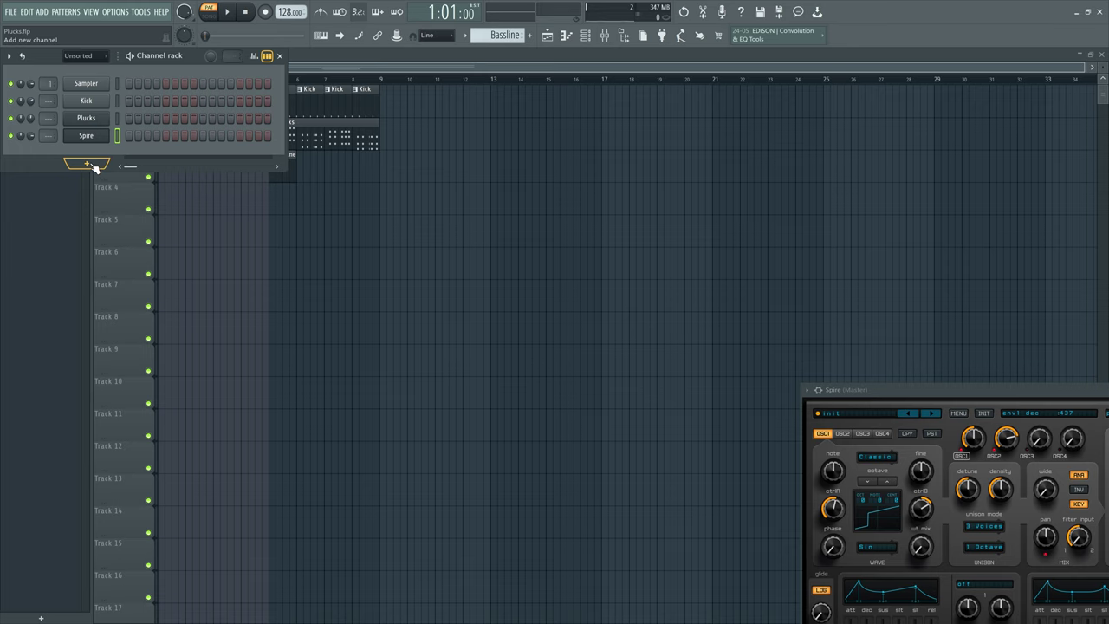
click(87, 164)
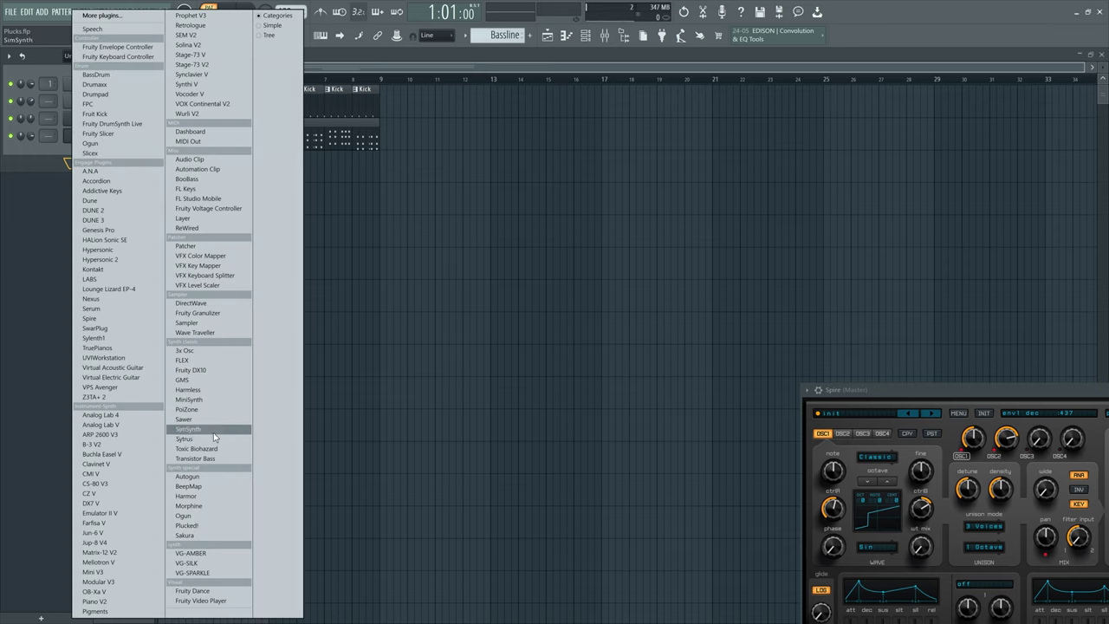
click(124, 300)
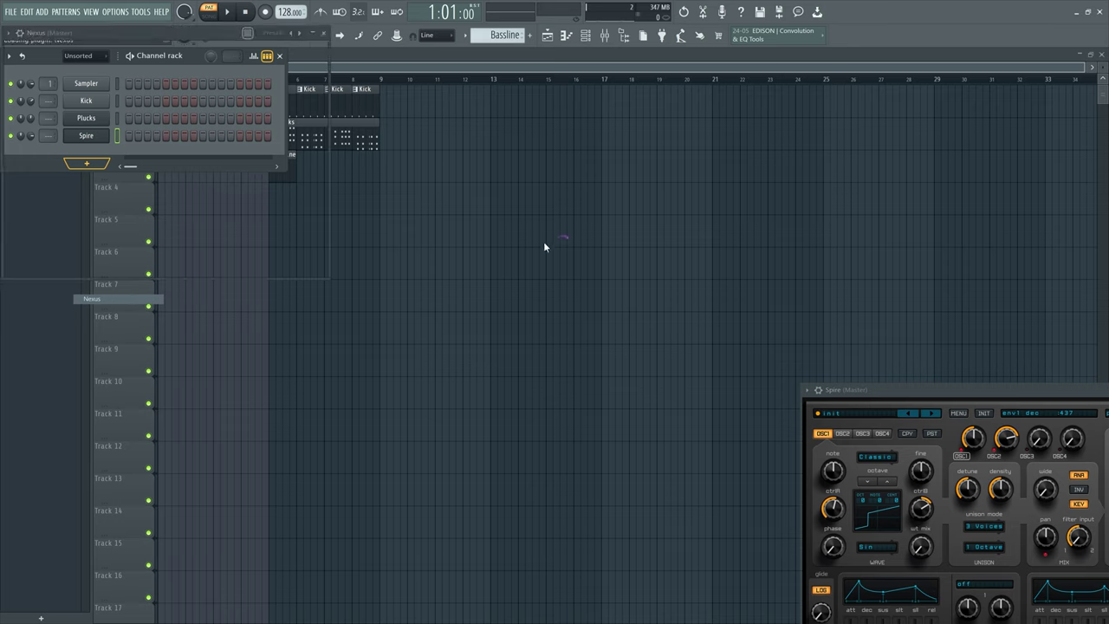
Step: Load the Basic Sine preset from the Bass category of the Nexus Factory Presets
click(173, 178)
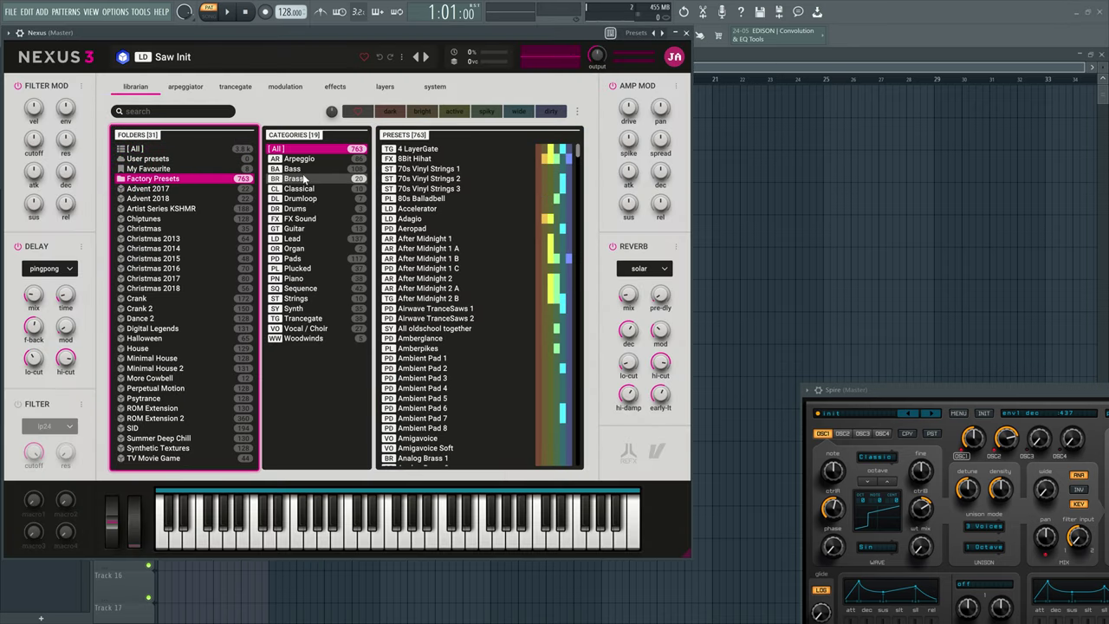
click(295, 179)
click(294, 168)
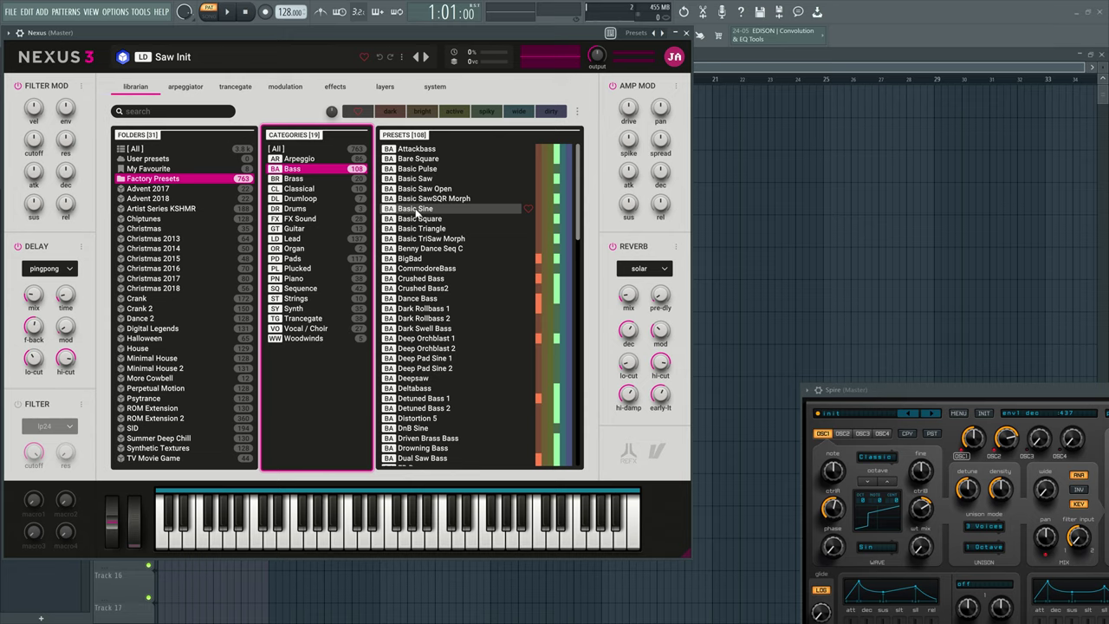
click(416, 210)
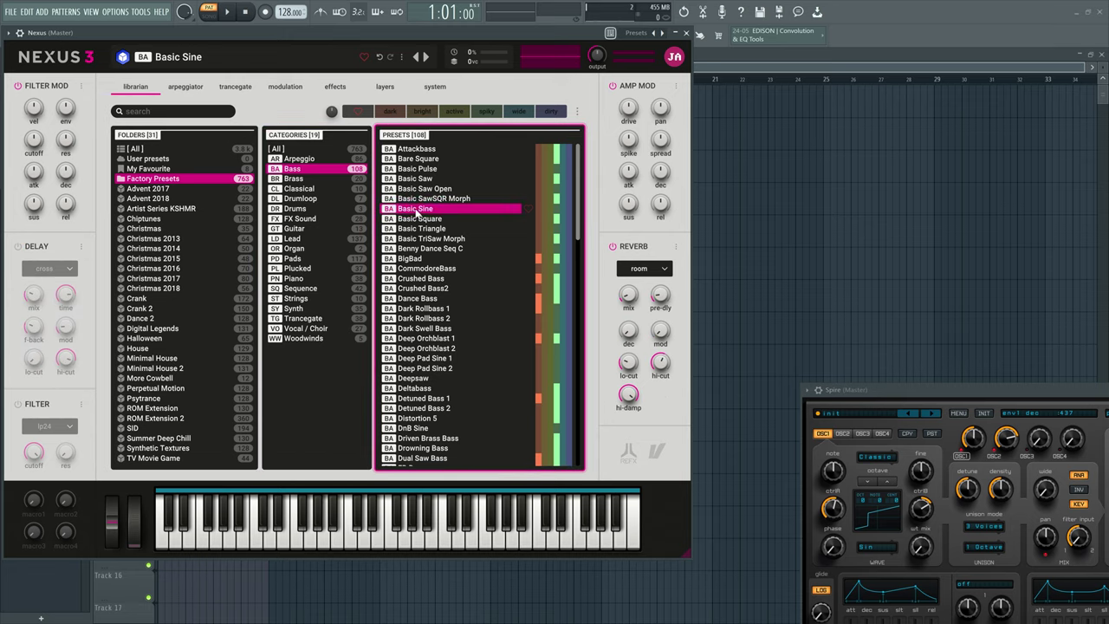
Step: Audition the Basic Sine preset on several notes of the Nexus keyboard and close the plugin window
click(370, 548)
drag(370, 552, 376, 548)
click(376, 547)
click(309, 542)
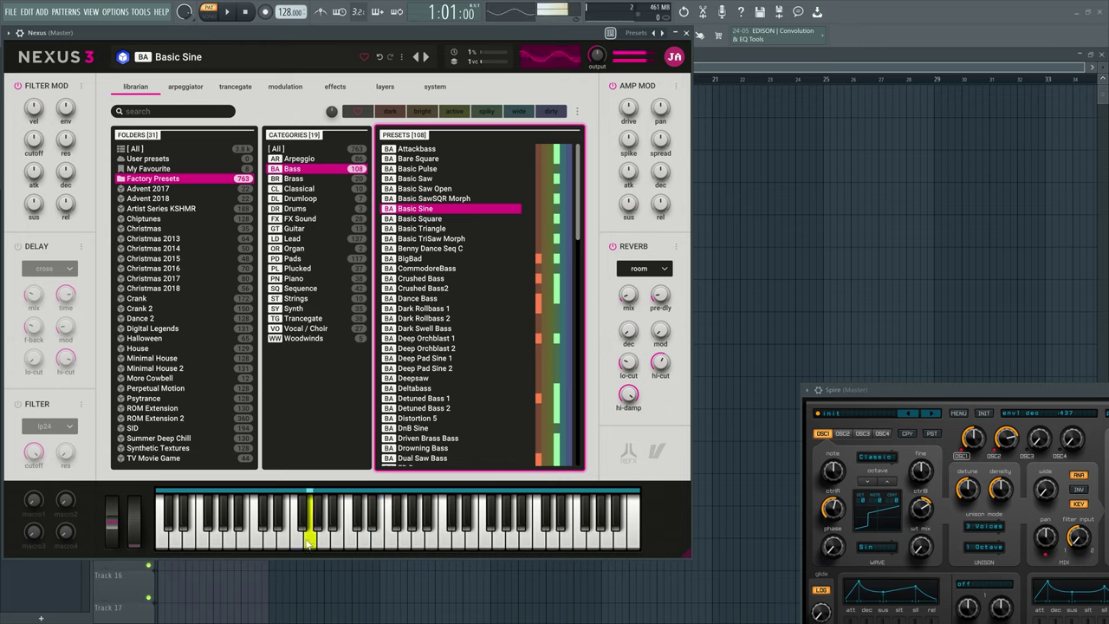
drag(309, 541, 294, 545)
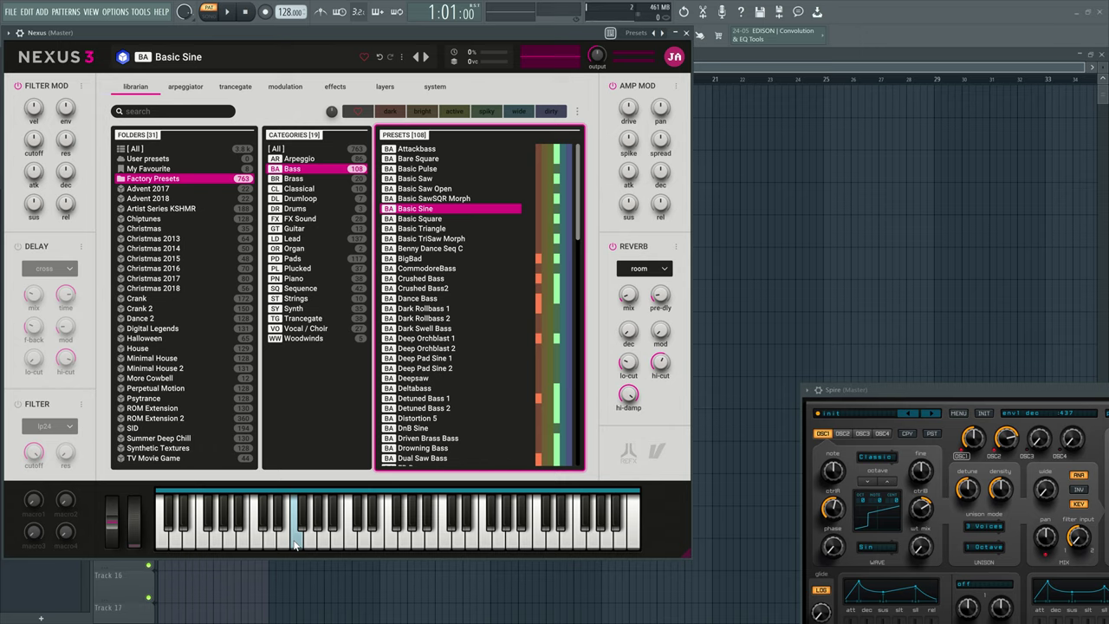
click(690, 34)
Step: Paste the copied Plucks notes into the Nexus channel's piano roll and deselect them
right_click(90, 153)
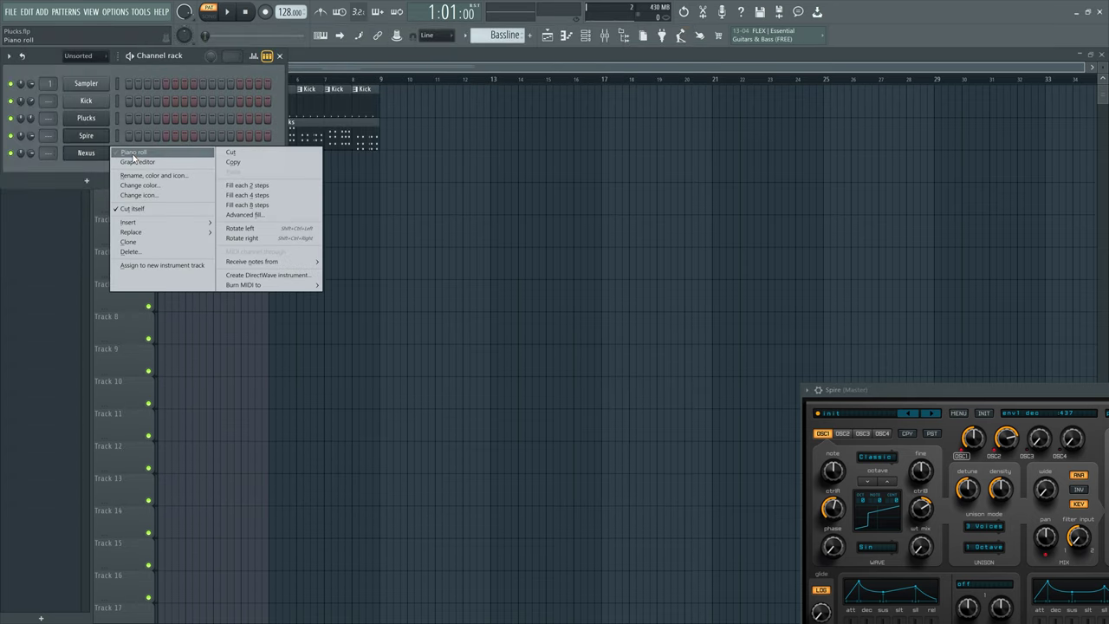
click(132, 159)
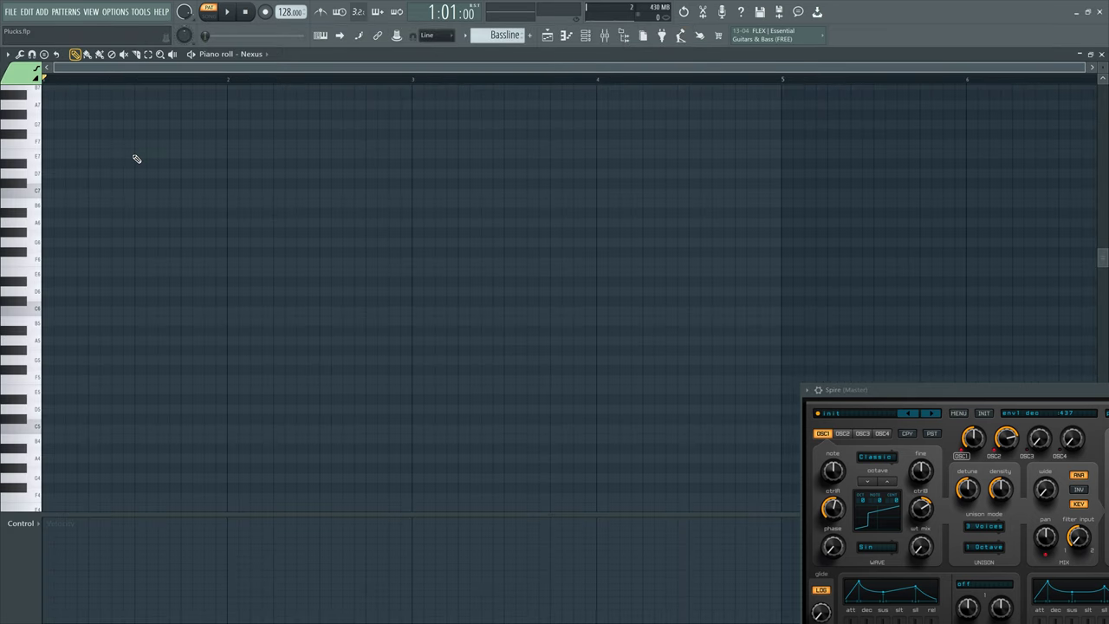
key(ctrl+v)
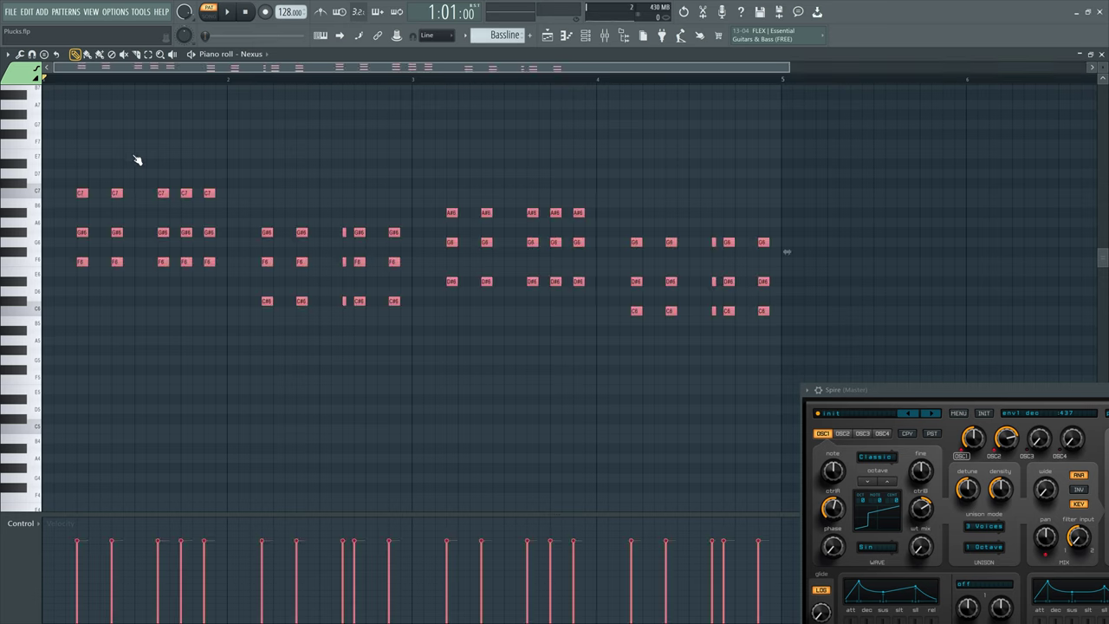
click(90, 177)
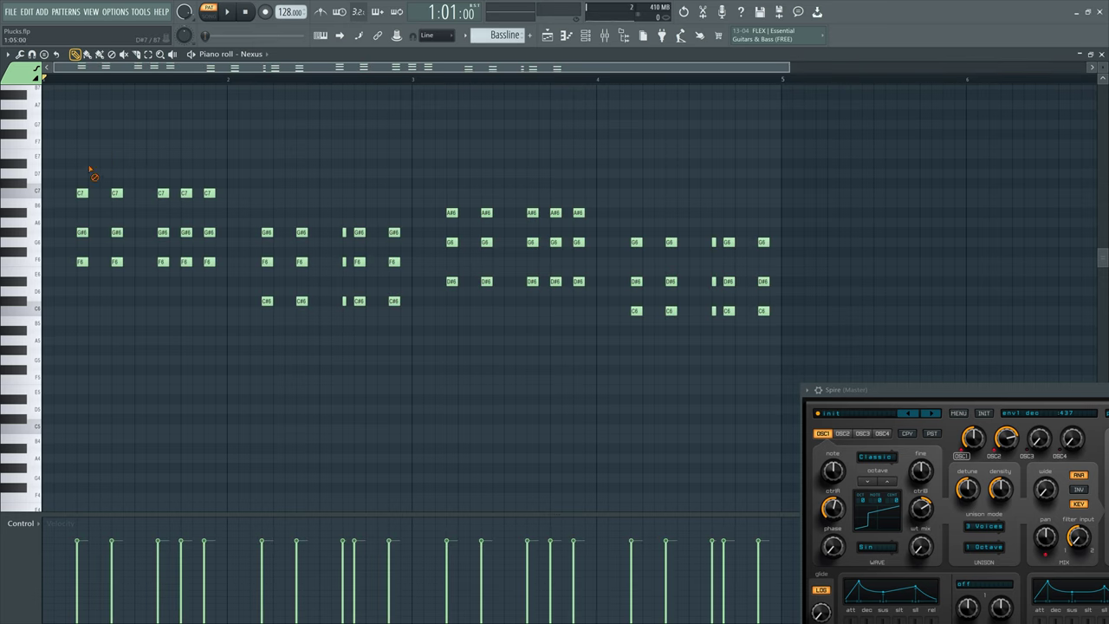
Step: Delete the upper two notes of every chord across bars 1 to 4, keeping the lowest notes, and play the pattern back
drag(64, 171, 402, 278)
drag(435, 179, 587, 253)
drag(606, 208, 754, 296)
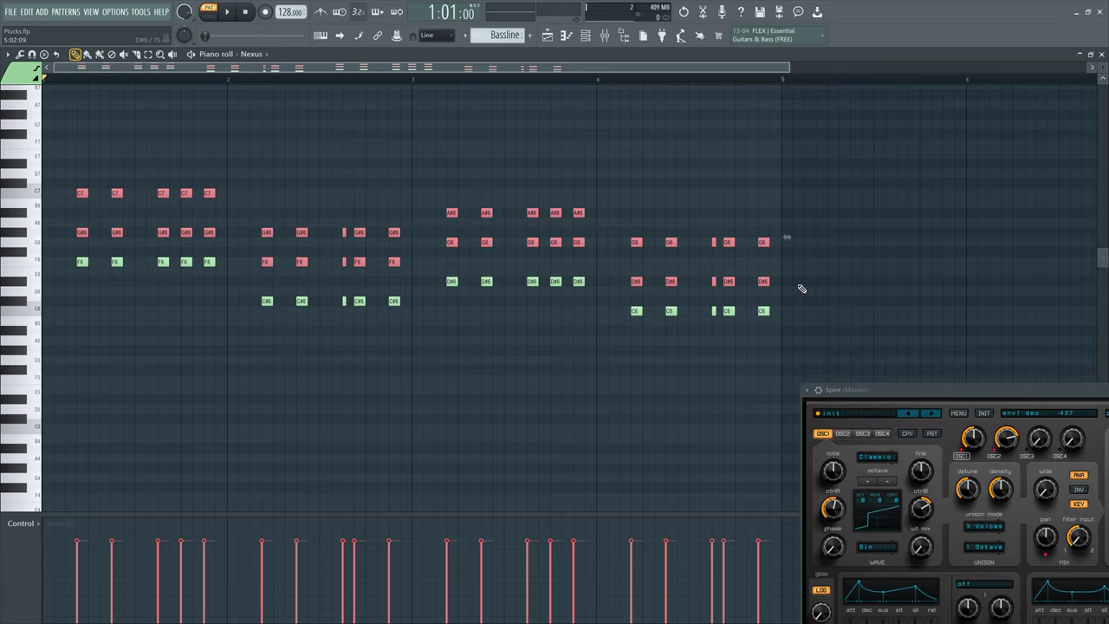
key(Delete)
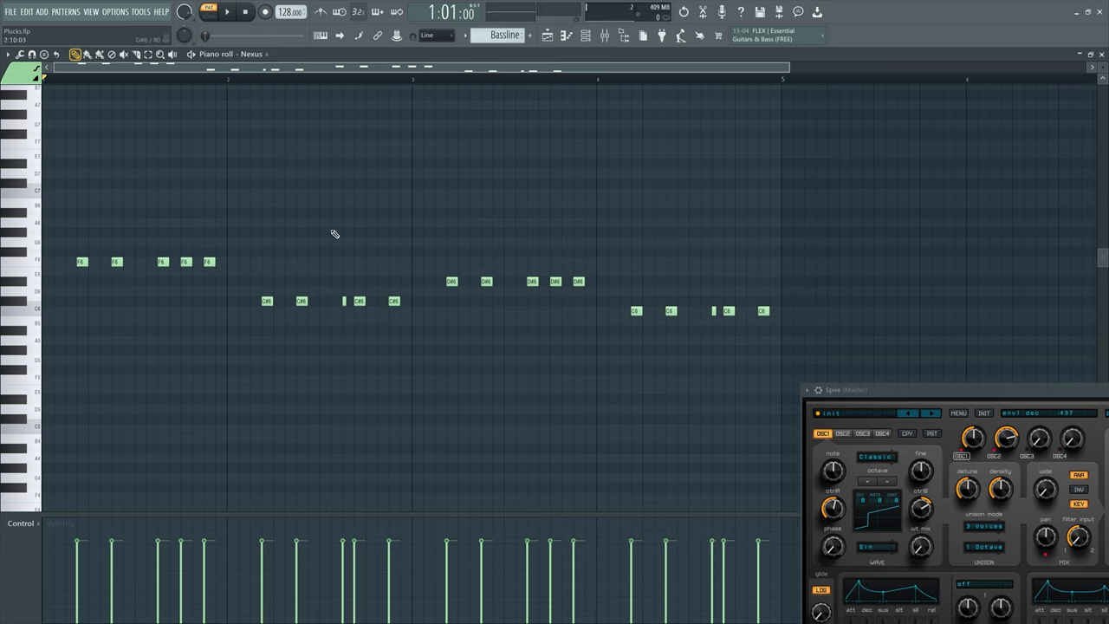
click(229, 13)
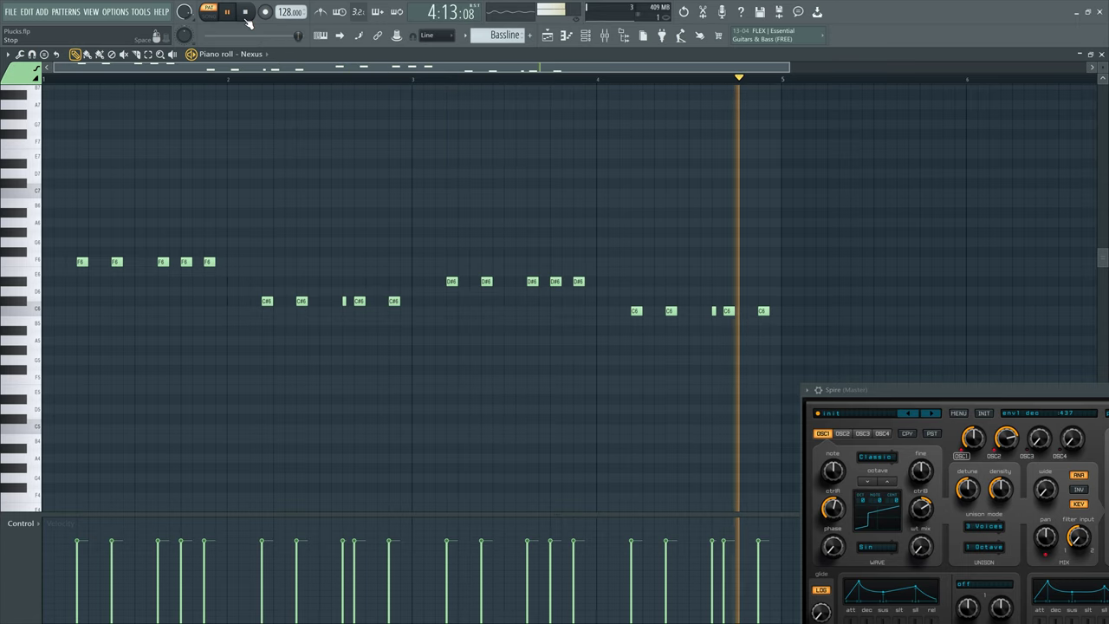
click(247, 19)
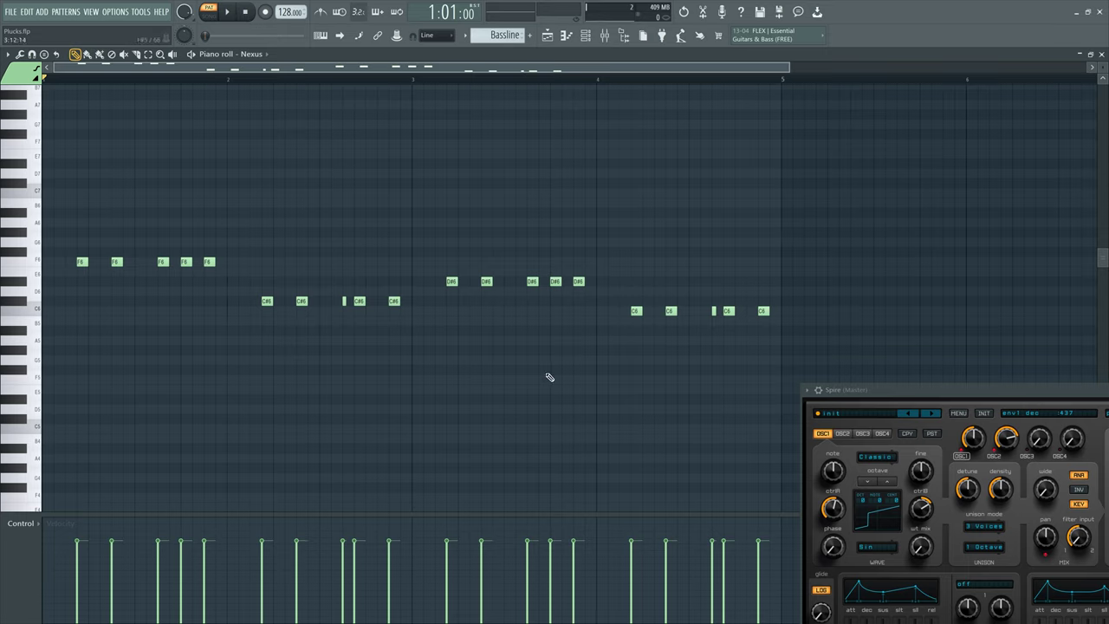
Step: Transpose all the Nexus bass notes down two octaves, auditioning them after the first octave
drag(786, 416, 1, 132)
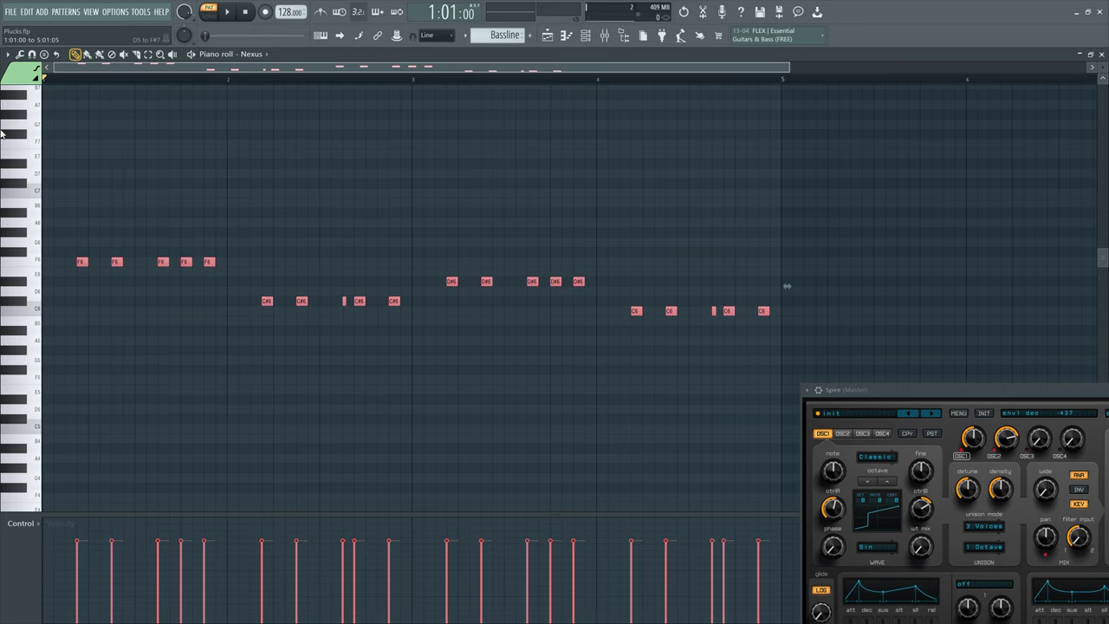
key(ctrl+Down)
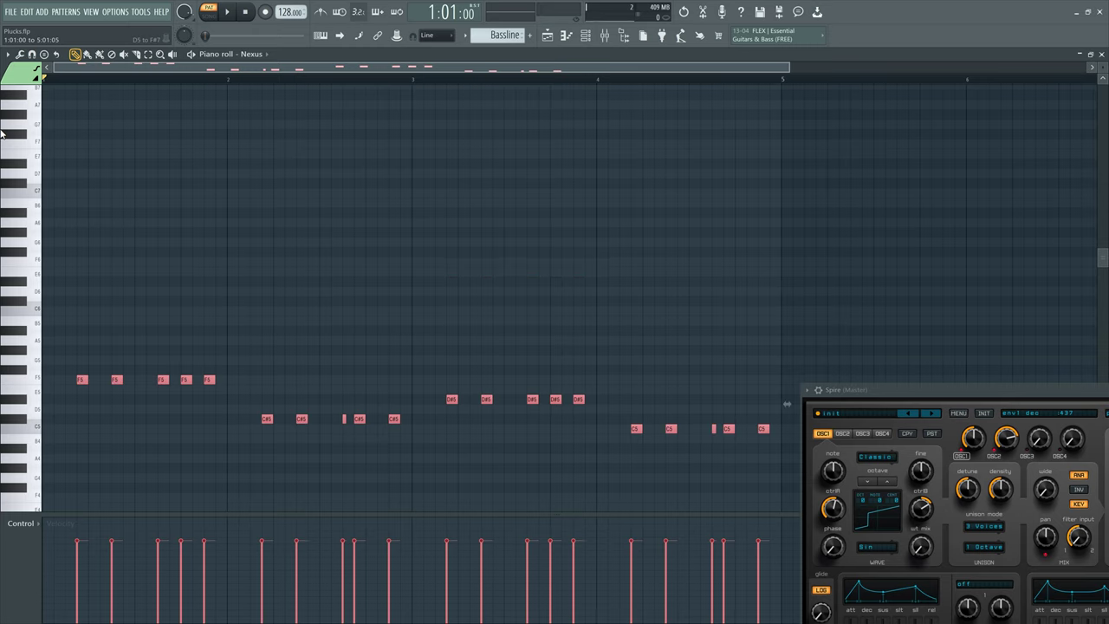
key(space)
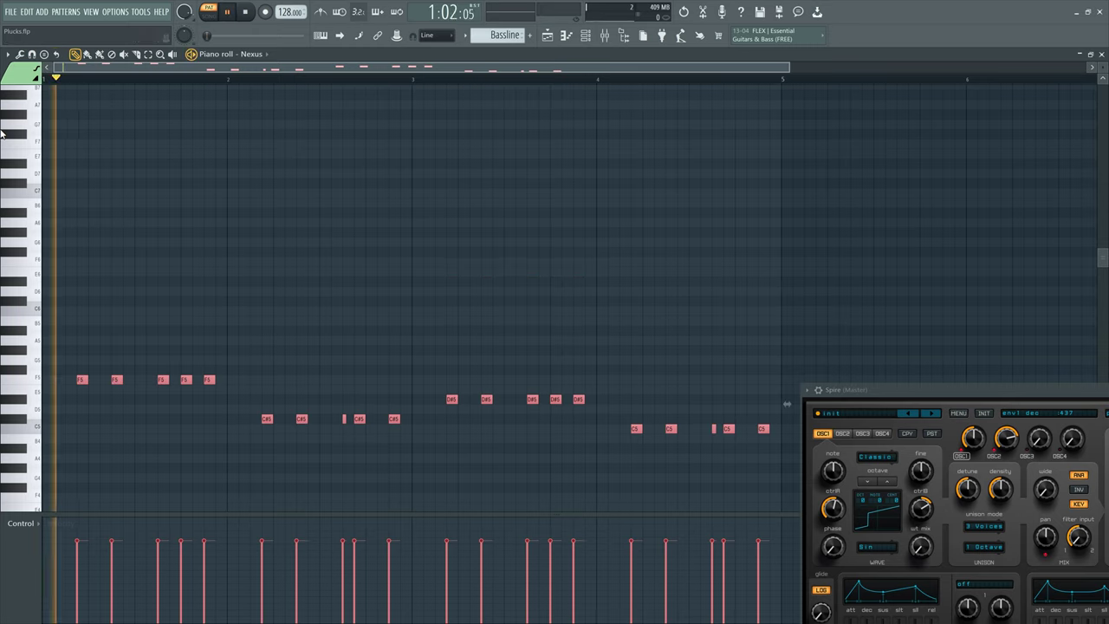
key(space)
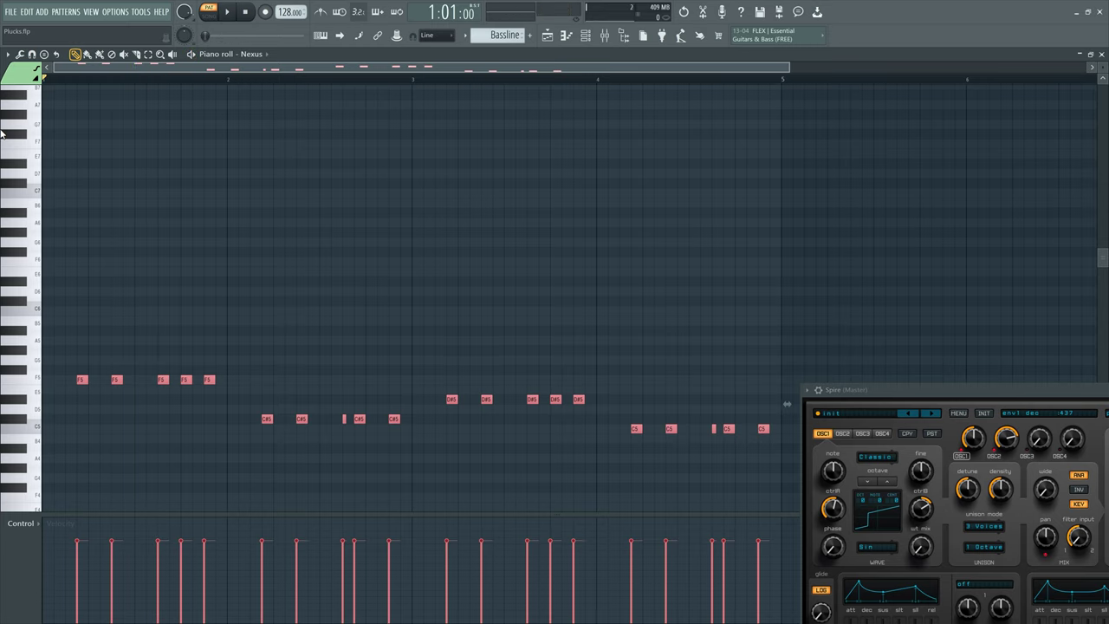
key(ctrl+Down)
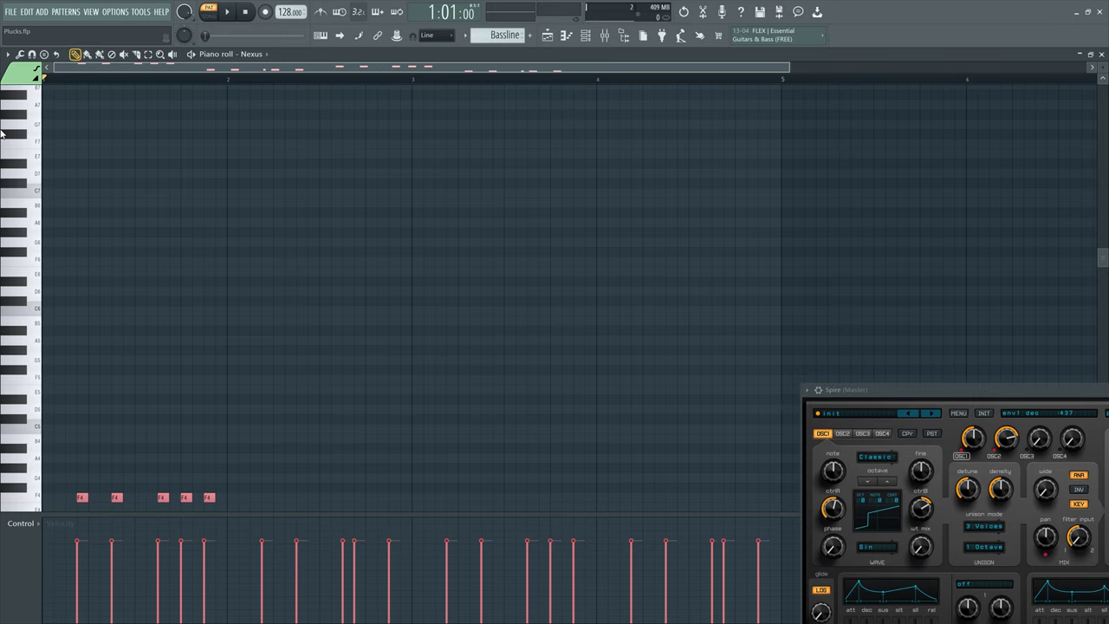
Step: Play the transposed Nexus bassline pattern from the start to hear how the low notes sound
scroll(379, 341, down, 6)
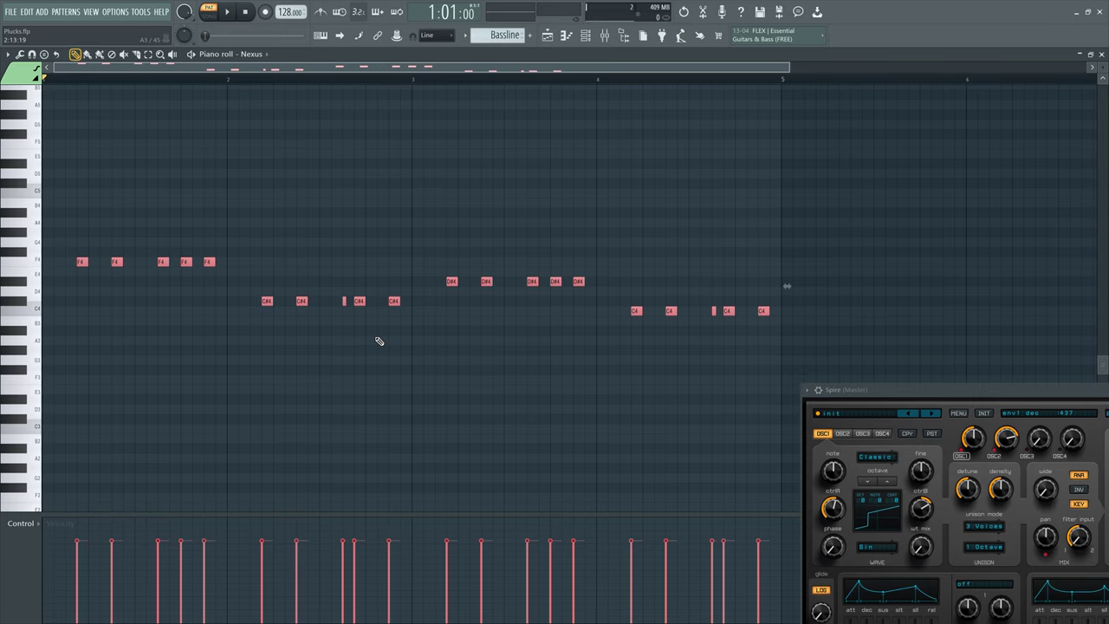
key(space)
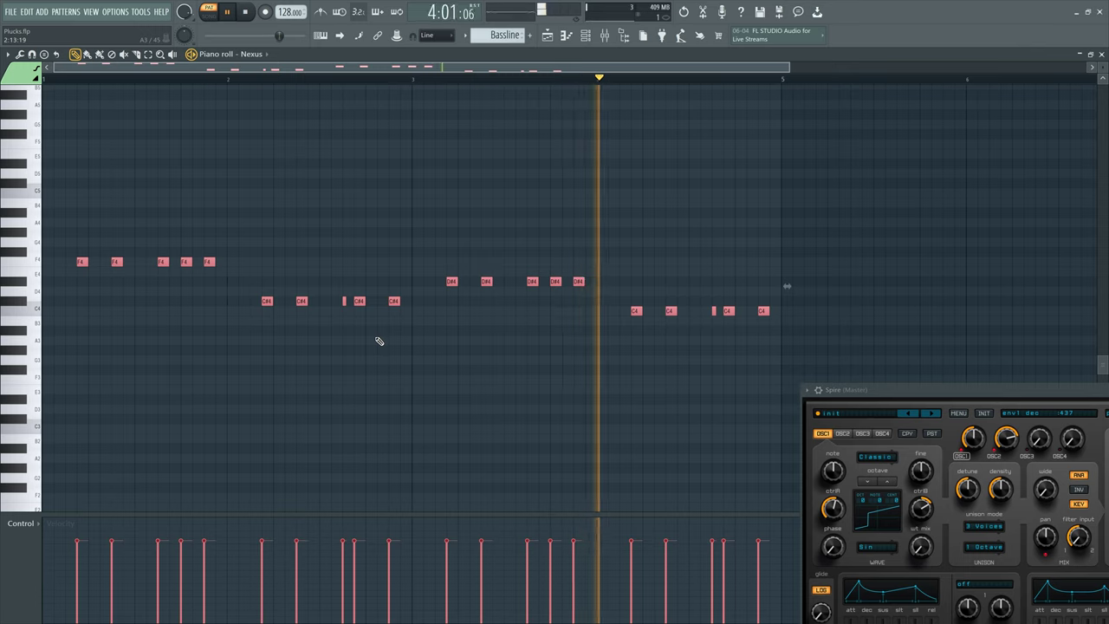
key(space)
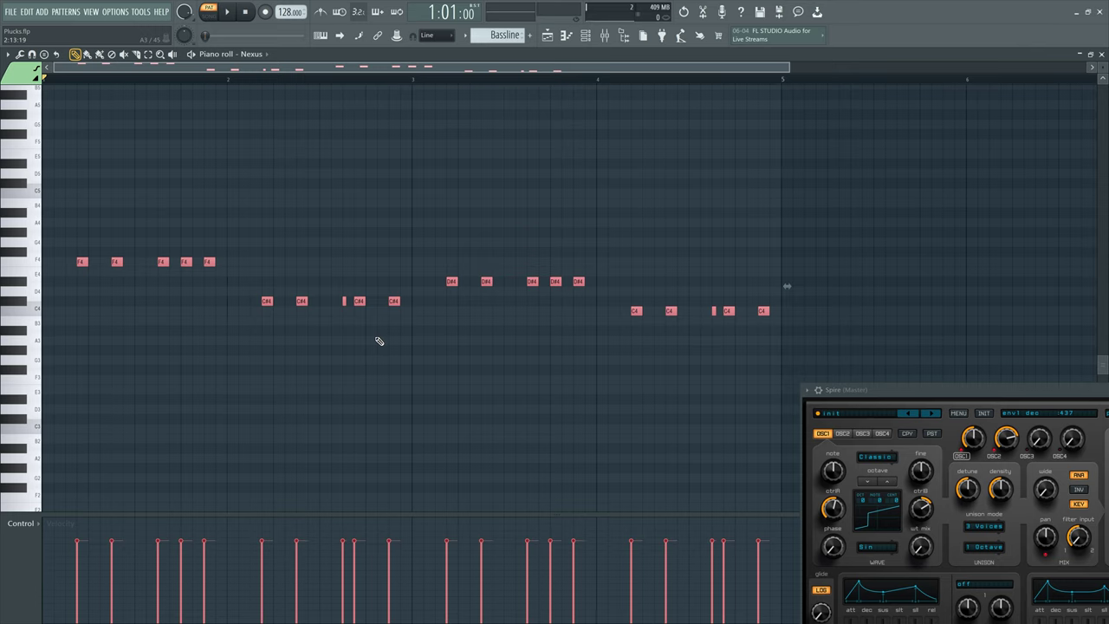
Step: Select bars 1 to 8 in the playlist and play the Kick, Plucks and Bassline arrangement in song mode
click(557, 43)
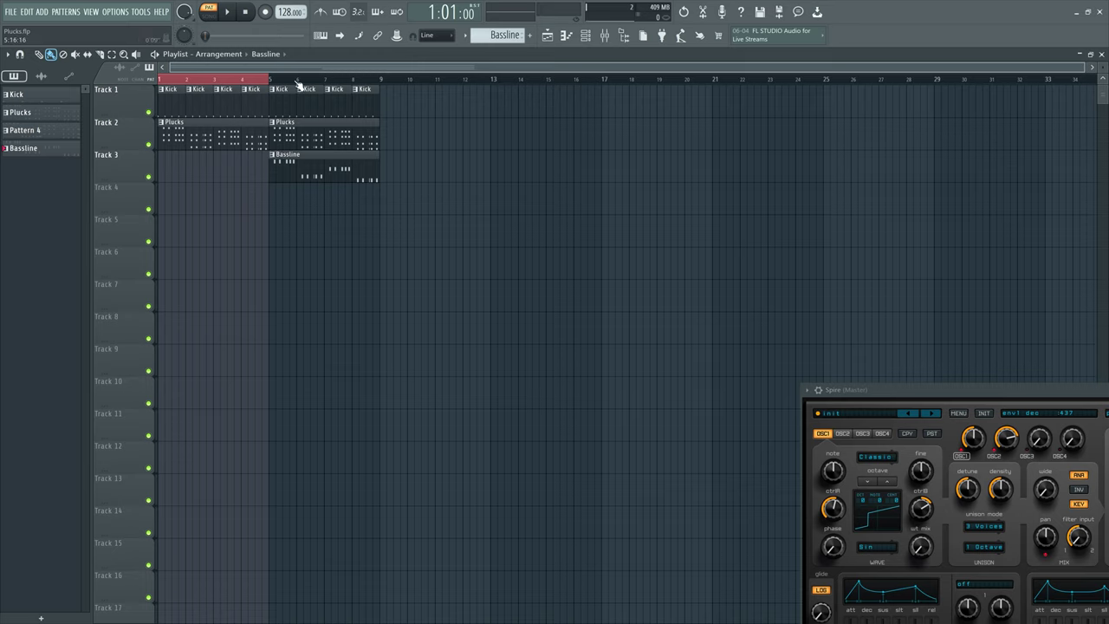
drag(269, 80, 379, 80)
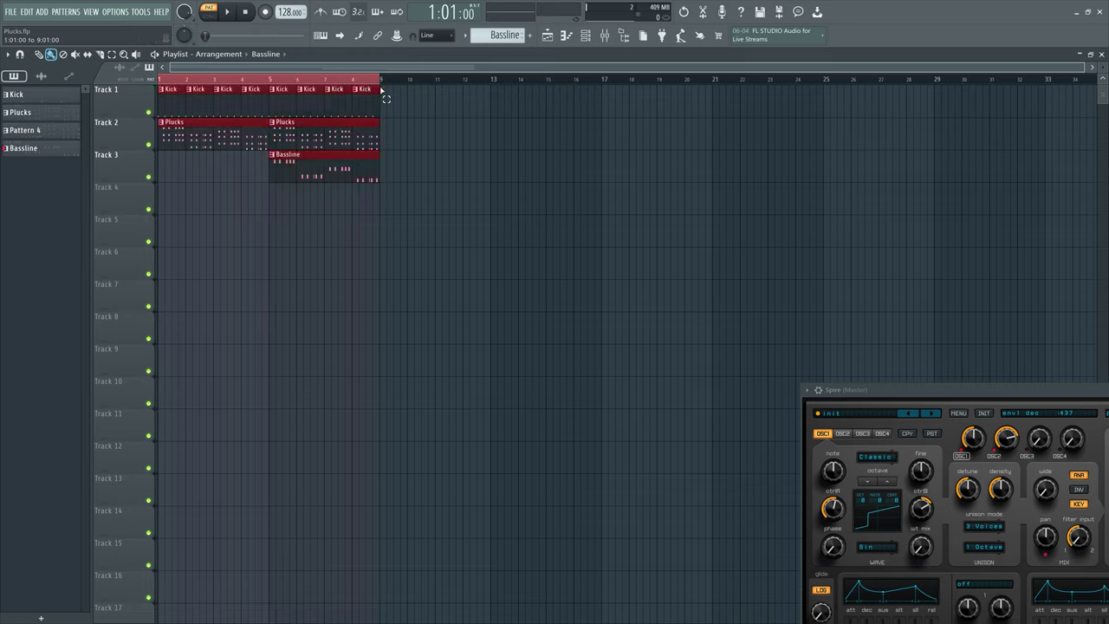
click(209, 12)
click(226, 11)
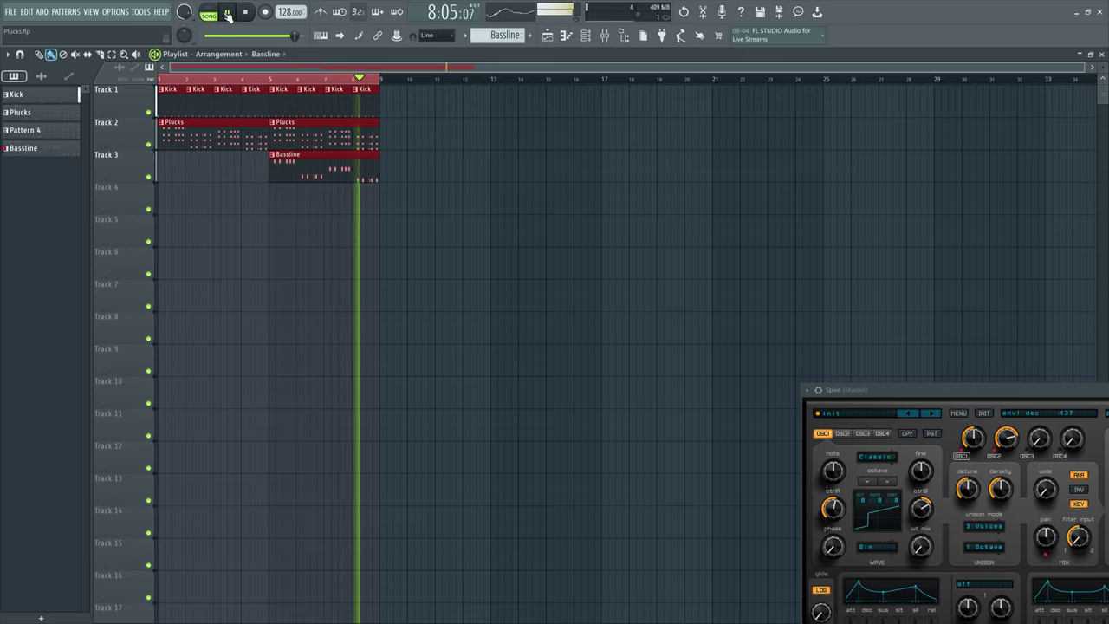
click(228, 15)
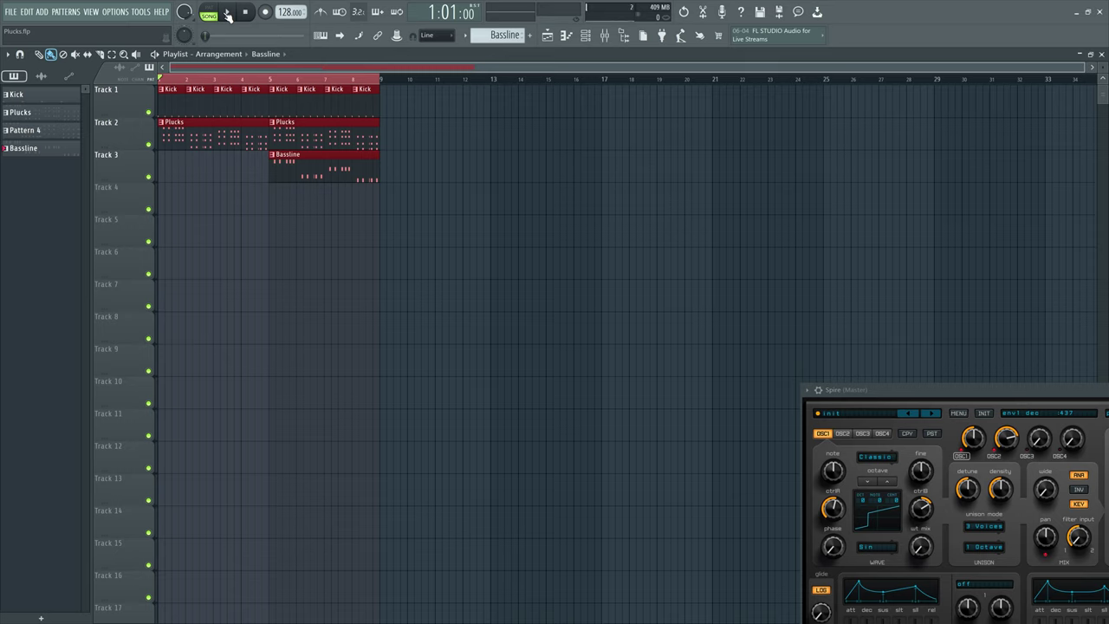
Step: Add a two-step note at the start of each Bassline bar: F4, C#4, D#4 and C4
double_click(307, 162)
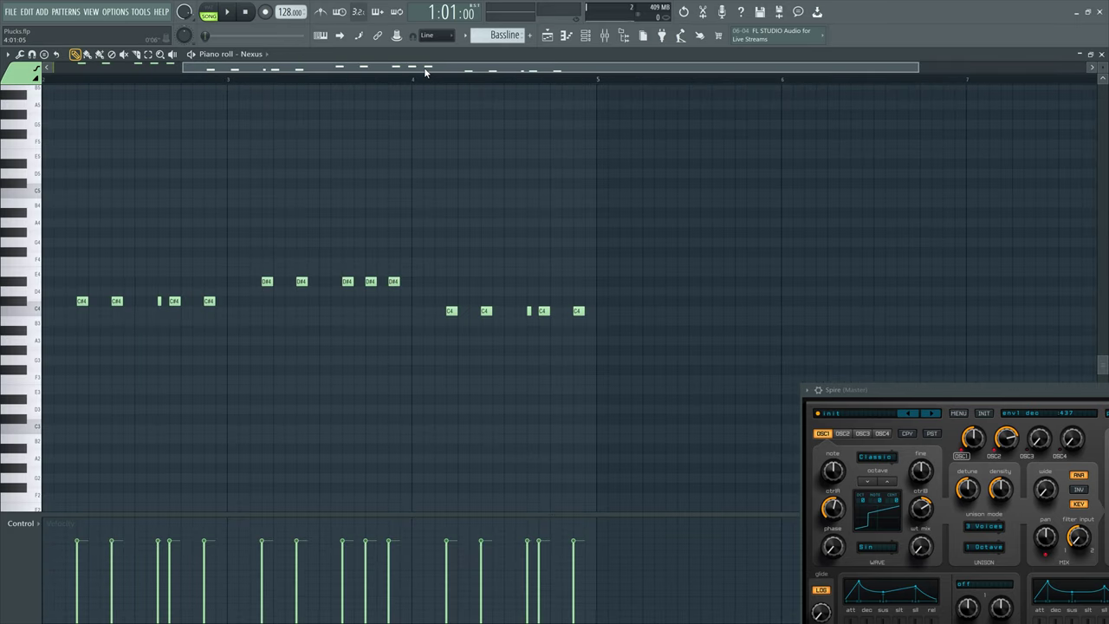
drag(426, 69, 89, 73)
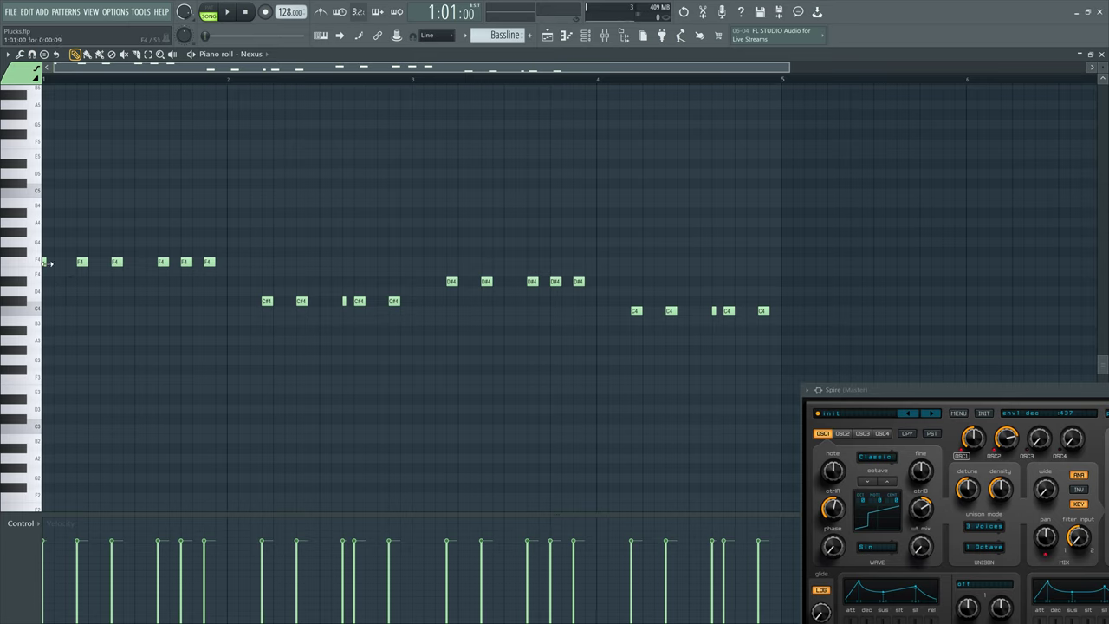
click(48, 262)
click(231, 301)
click(416, 281)
click(602, 311)
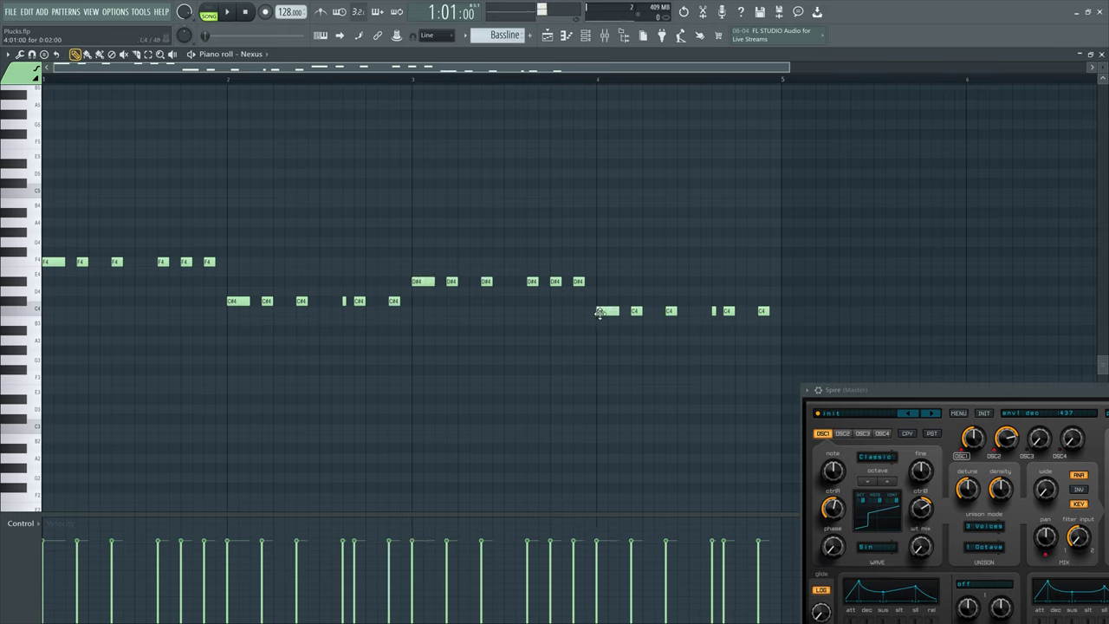
Step: Turn the Nexus channel's volume down slightly and start playing the arrangement in the playlist
click(596, 43)
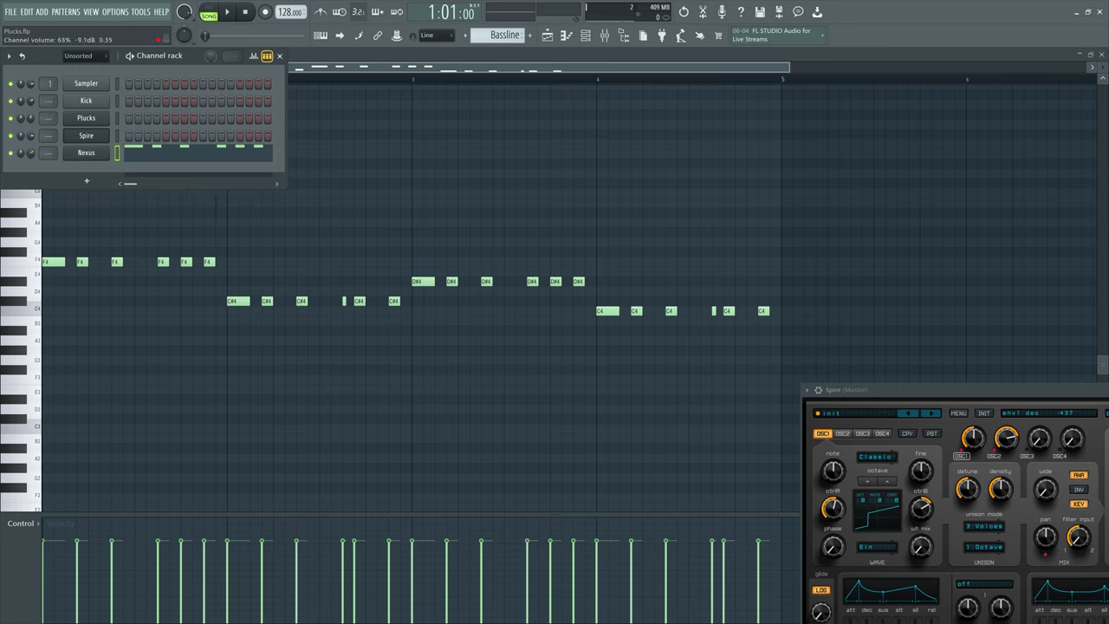
drag(31, 154, 30, 158)
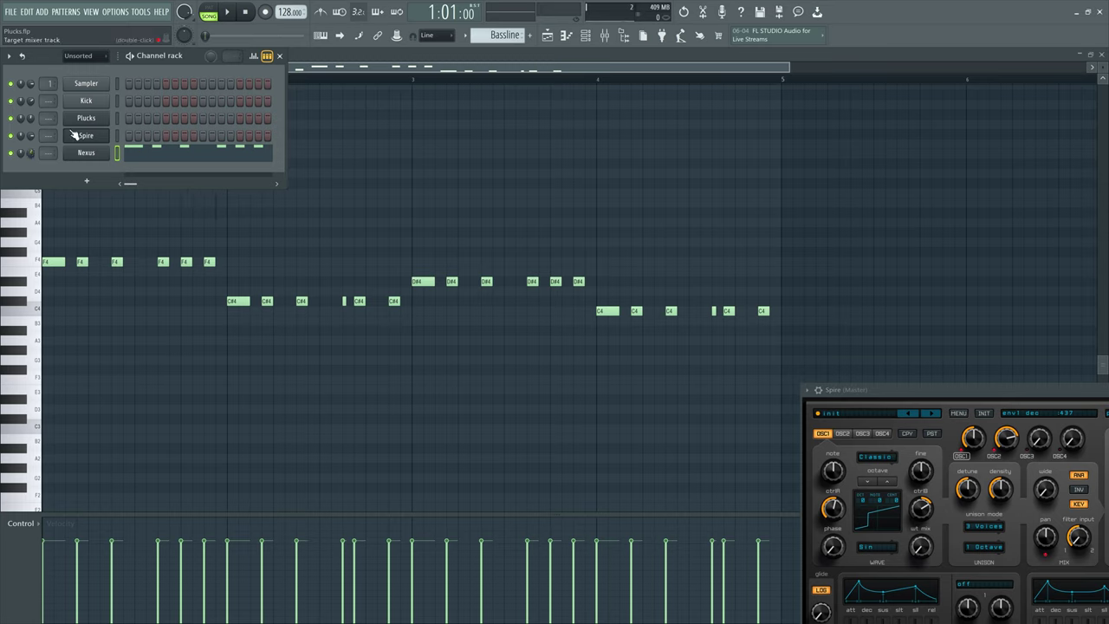
click(562, 36)
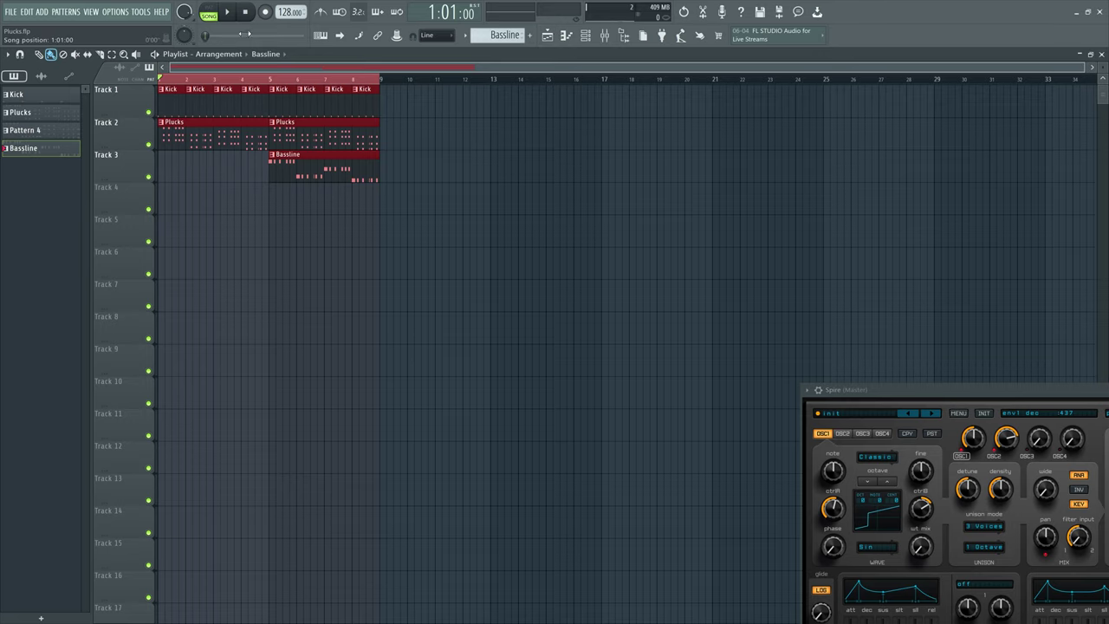
click(228, 13)
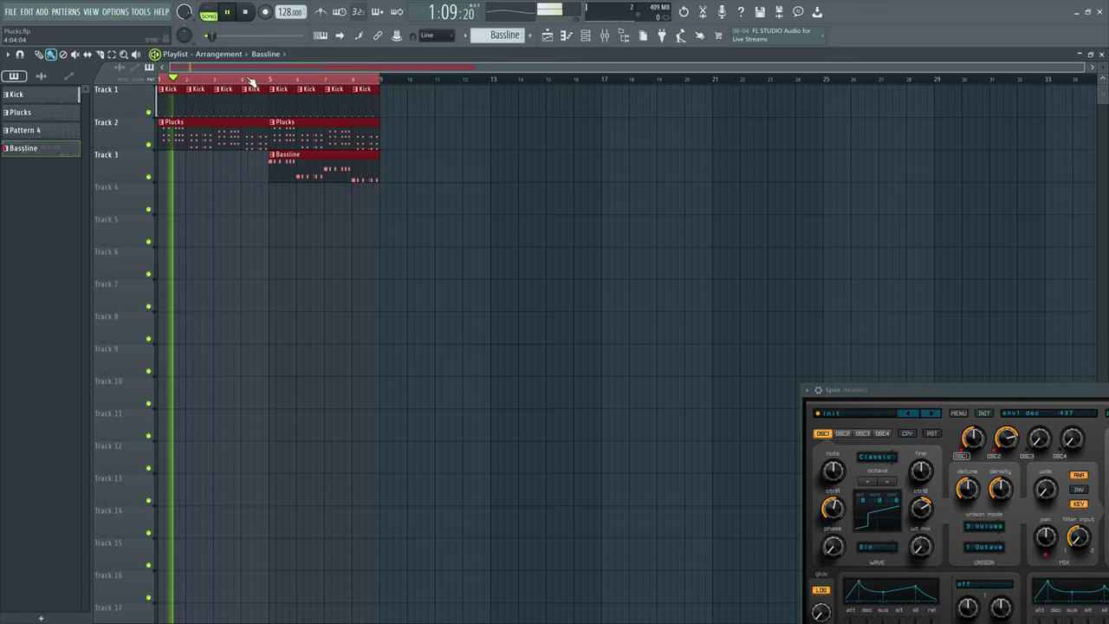
Step: Deselect the playlist clips and shorten the Kick clip in bar 4 to 12 steps
scroll(252, 82, up, 3)
click(308, 189)
drag(351, 89, 333, 89)
scroll(334, 88, down, 2)
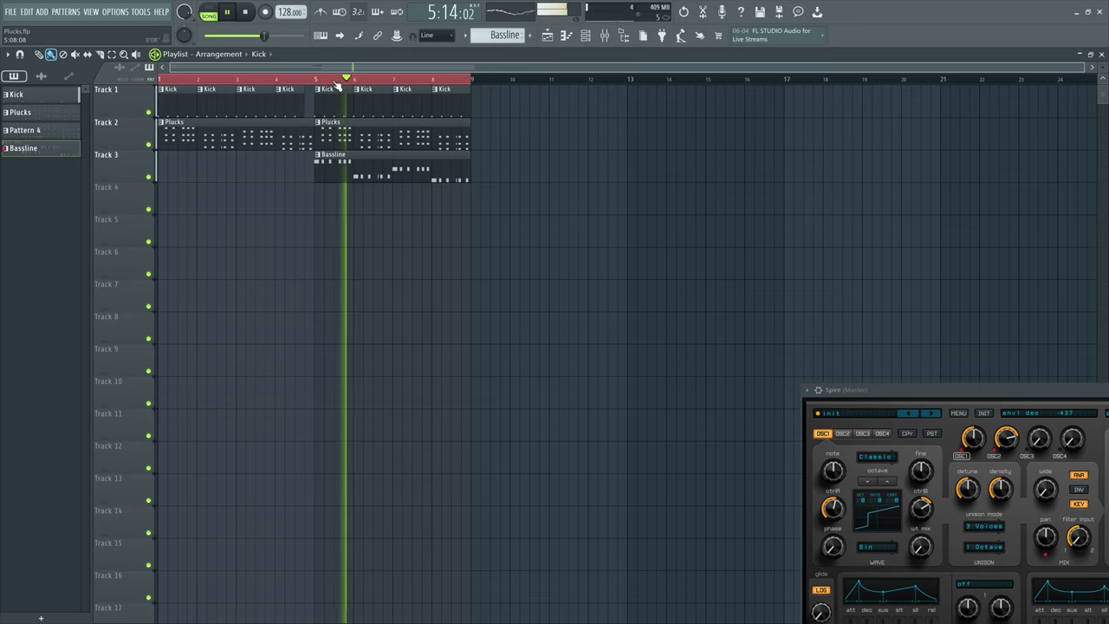
Step: Route the Nexus channel to mixer track 4 and play the arrangement through again
click(585, 36)
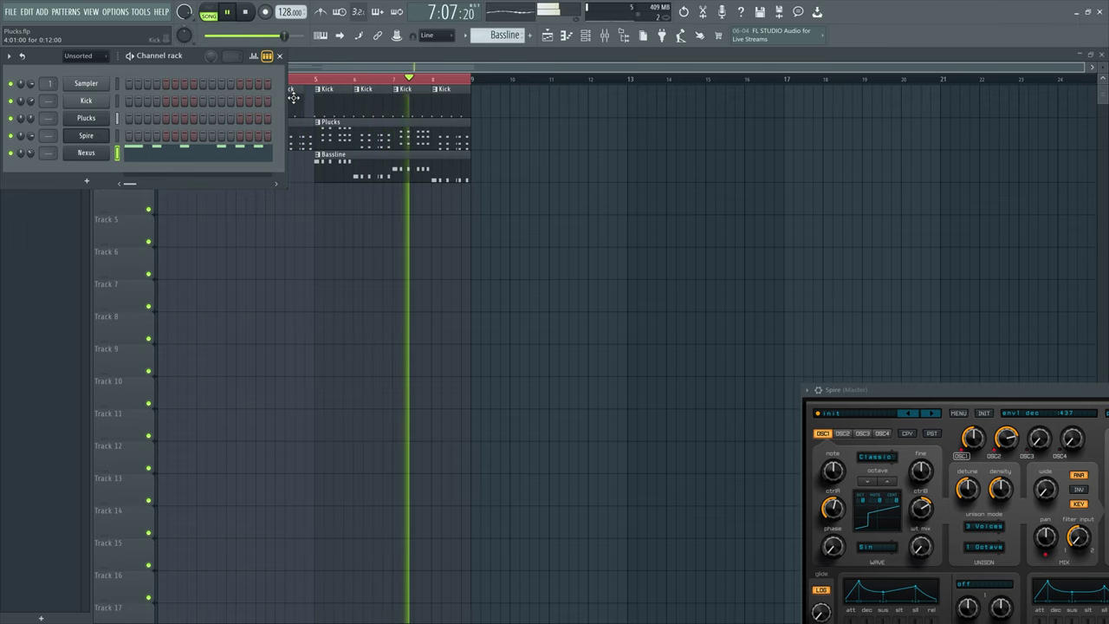
key(space)
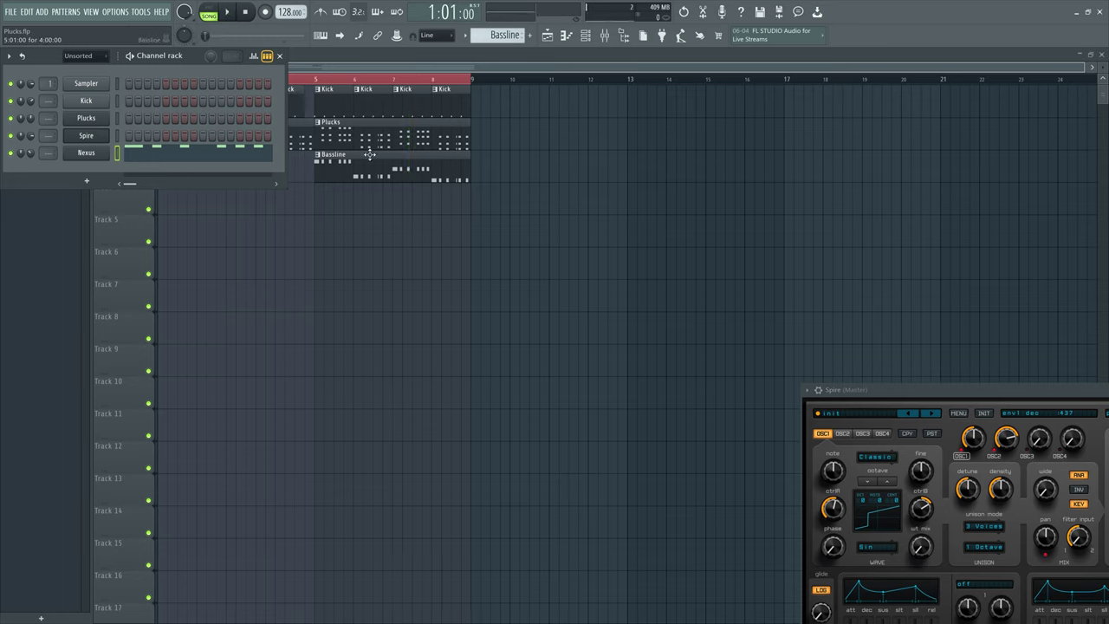
click(607, 35)
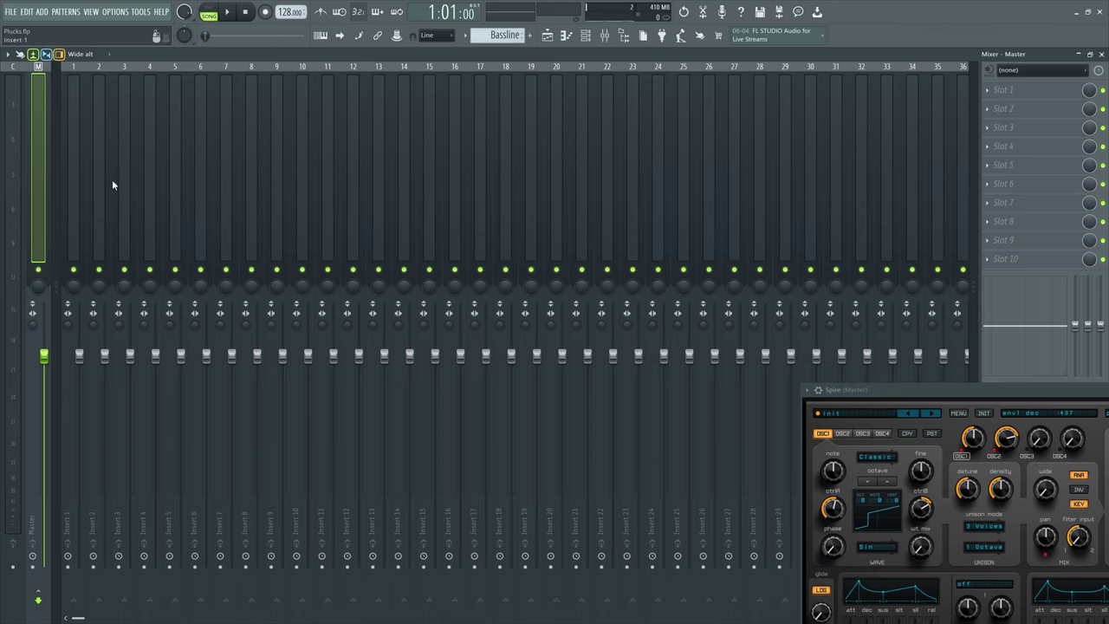
click(586, 36)
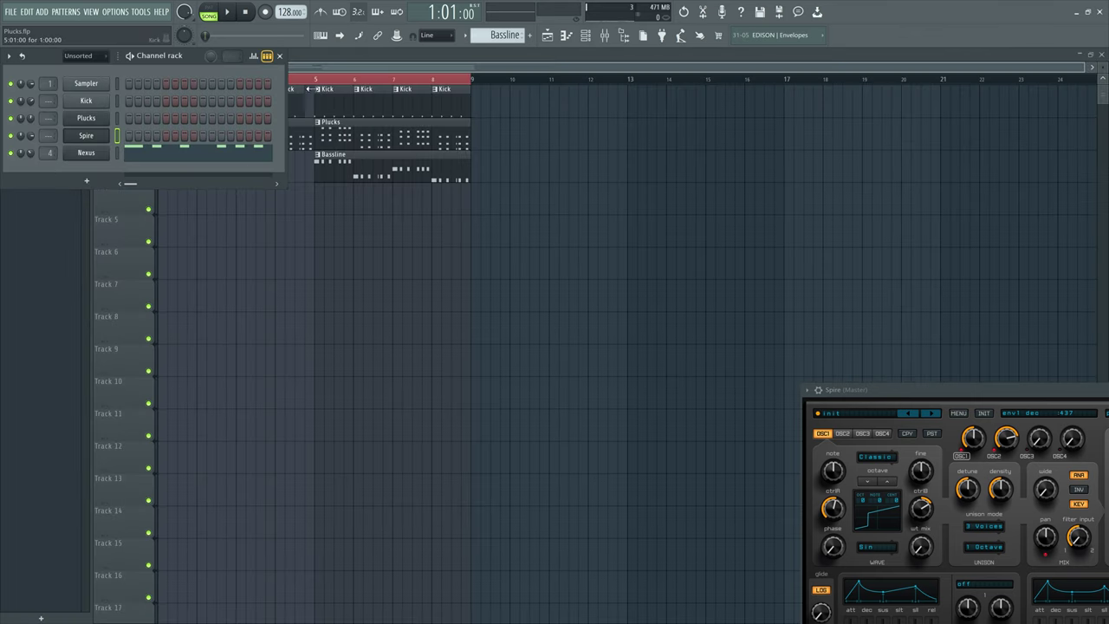
click(227, 12)
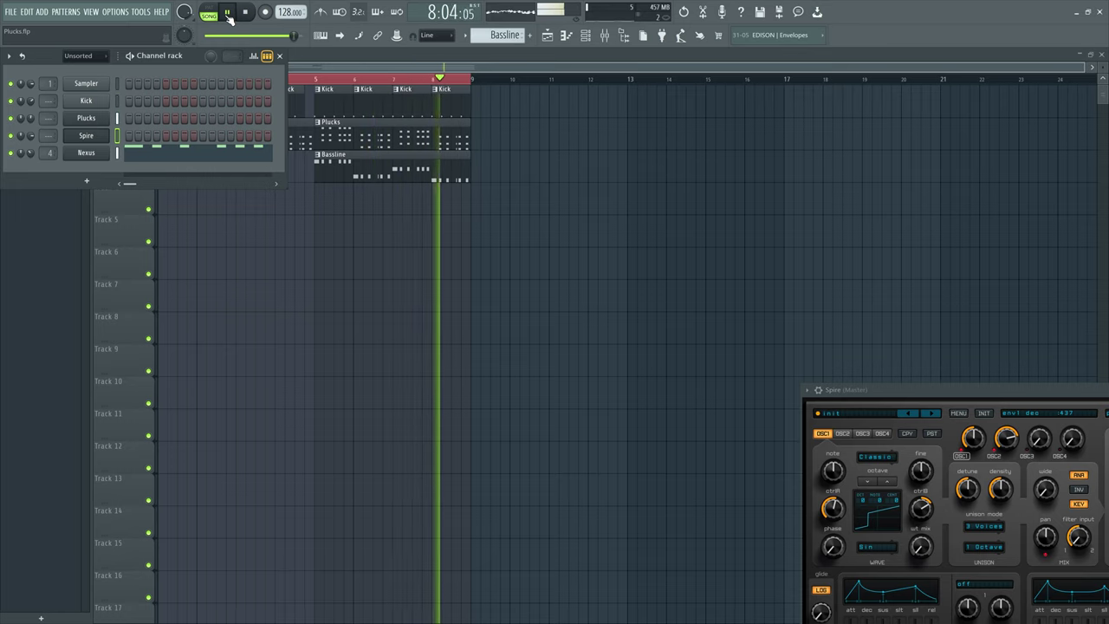
click(228, 14)
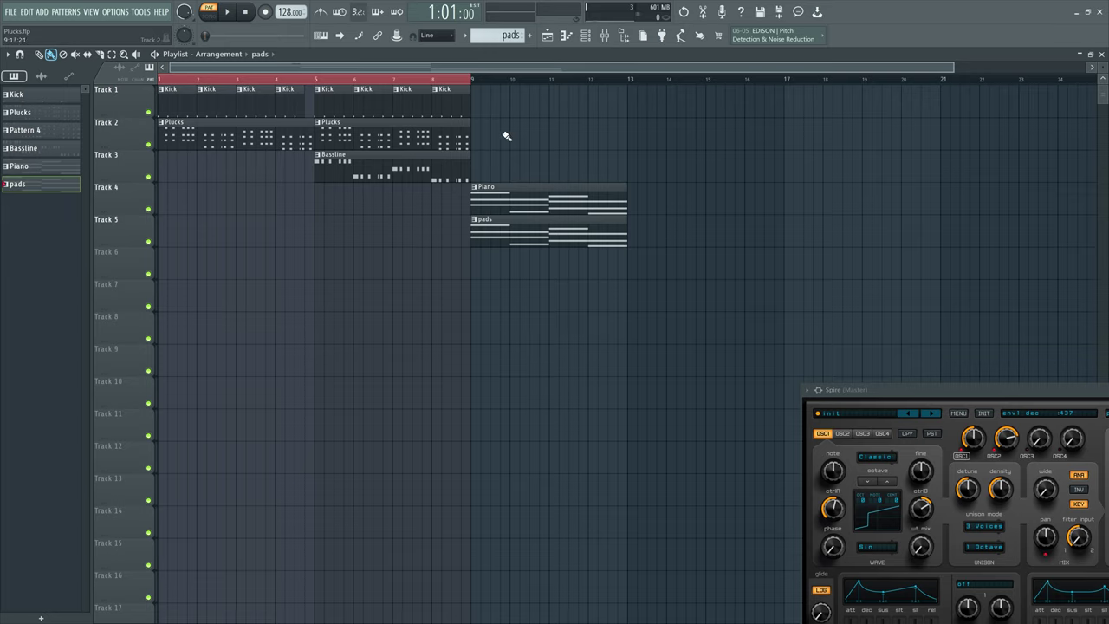
Step: Select bars 9 to 12 in the playlist and play the Piano and pads clips in song mode
key(l)
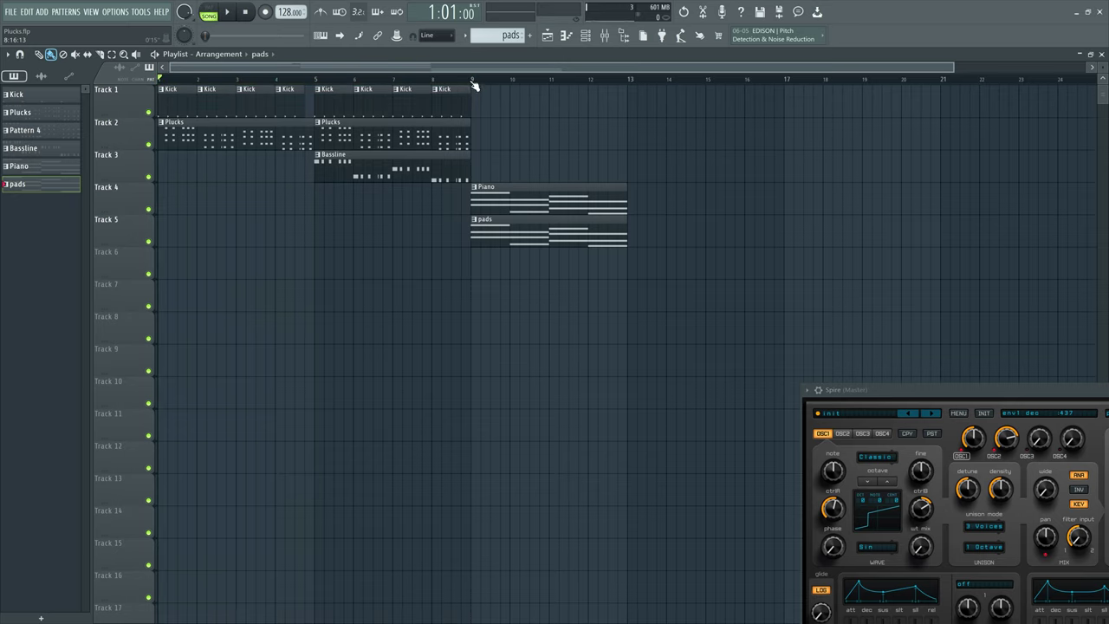
drag(475, 87, 624, 87)
key(space)
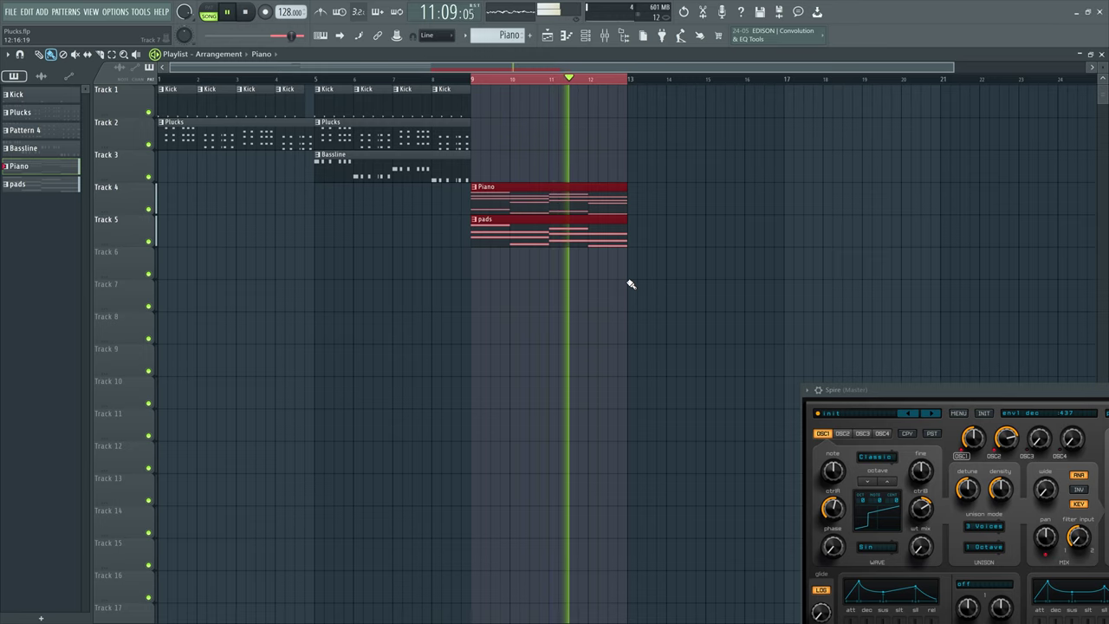
key(space)
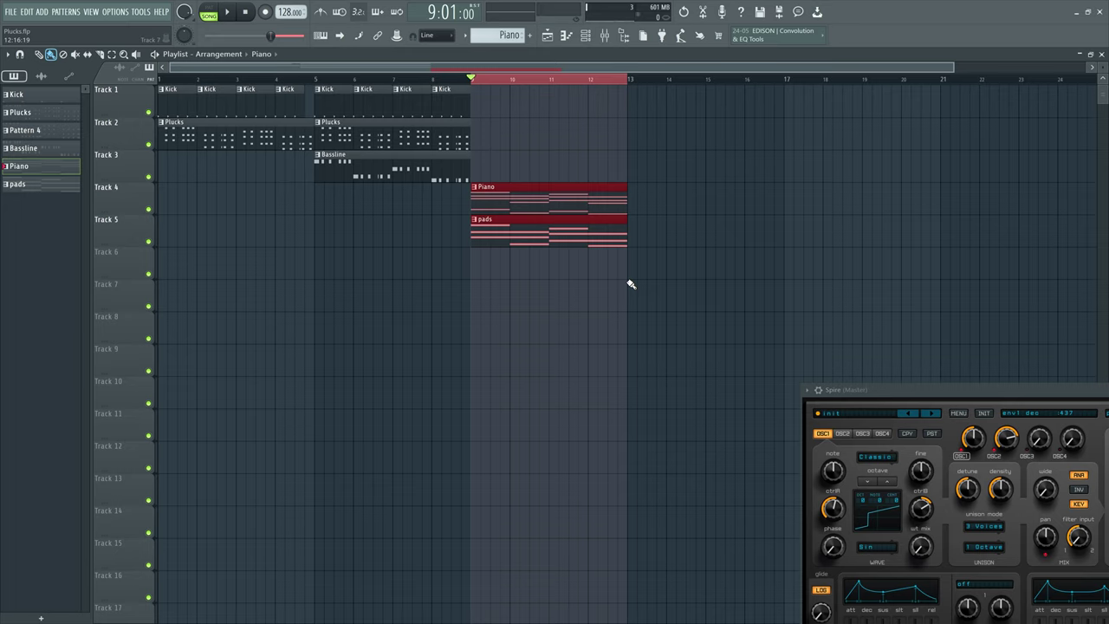
Step: Try the Bassline pattern on Track 6 at bar 9, play it with the Piano and pads, and delete the clip
click(330, 173)
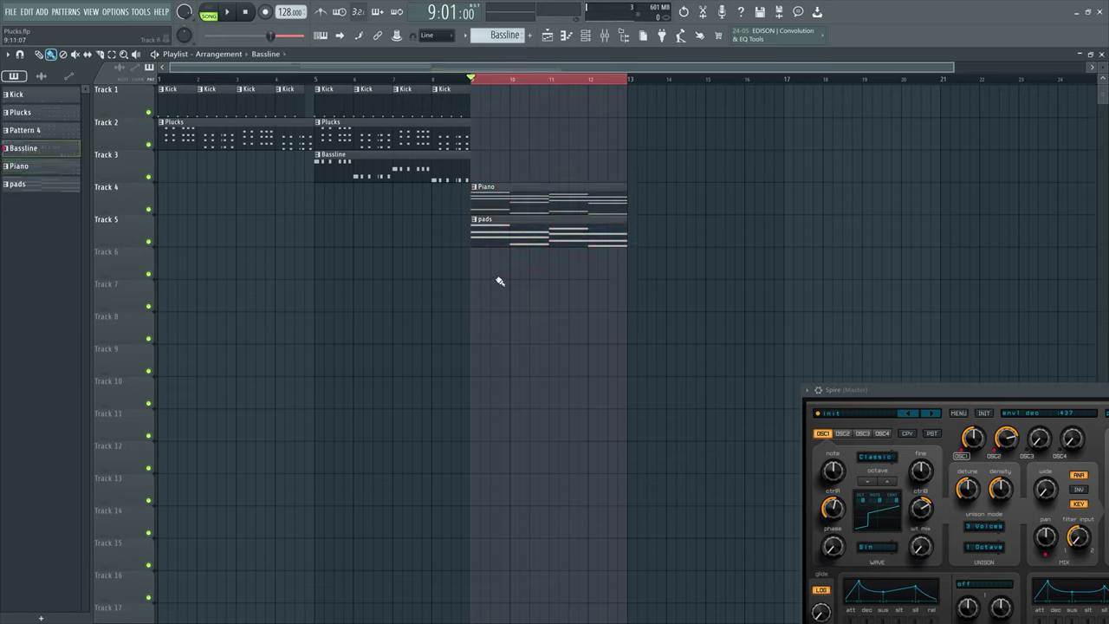
click(474, 269)
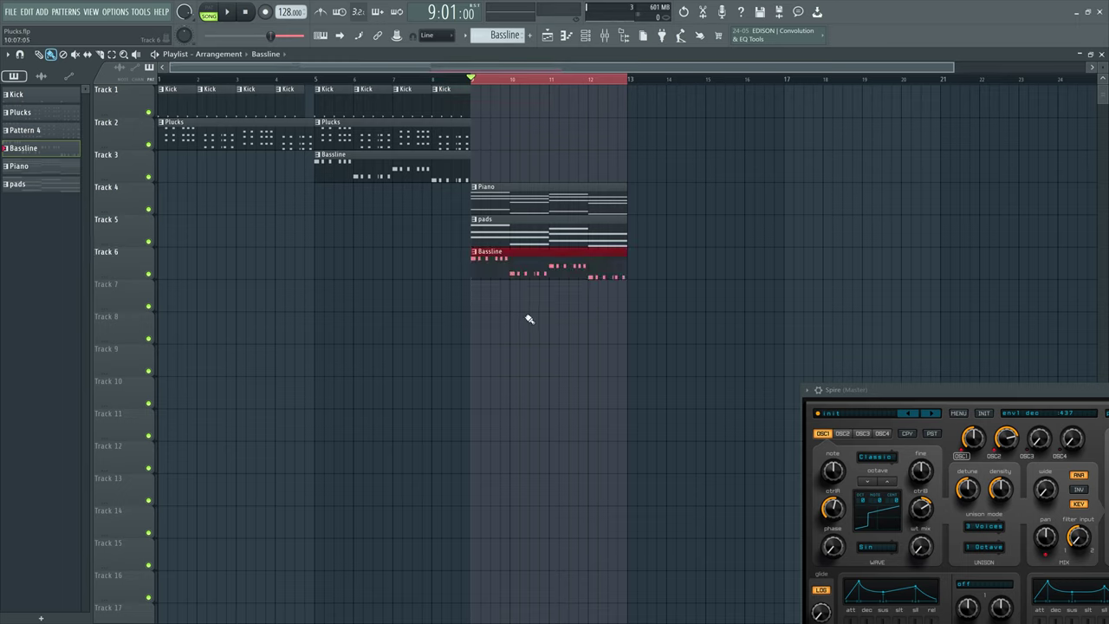
key(space)
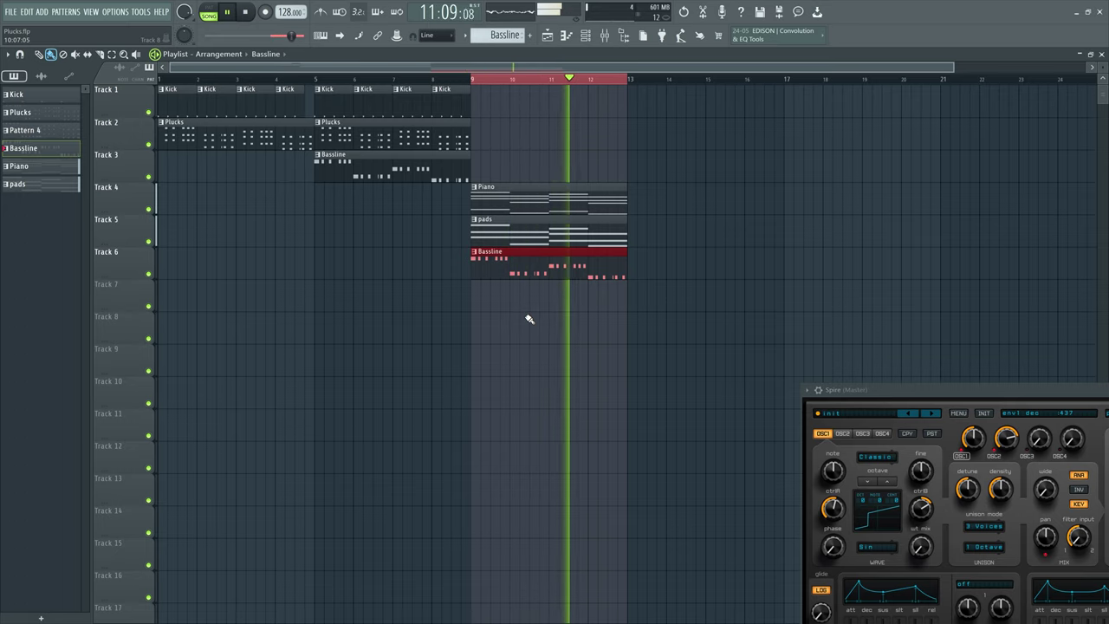
key(space)
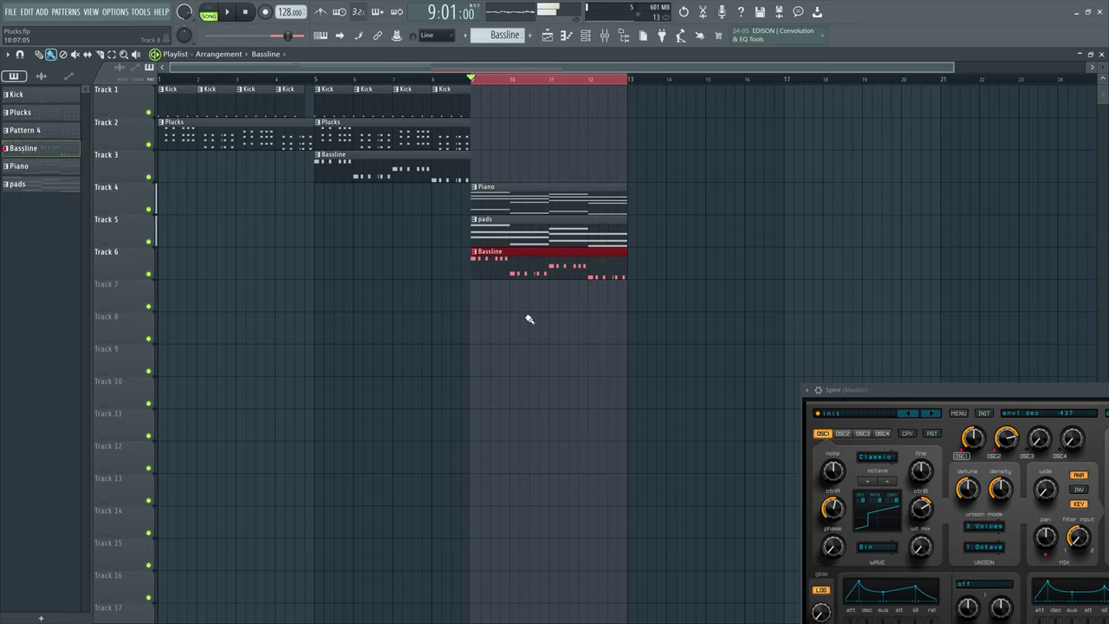
right_click(544, 271)
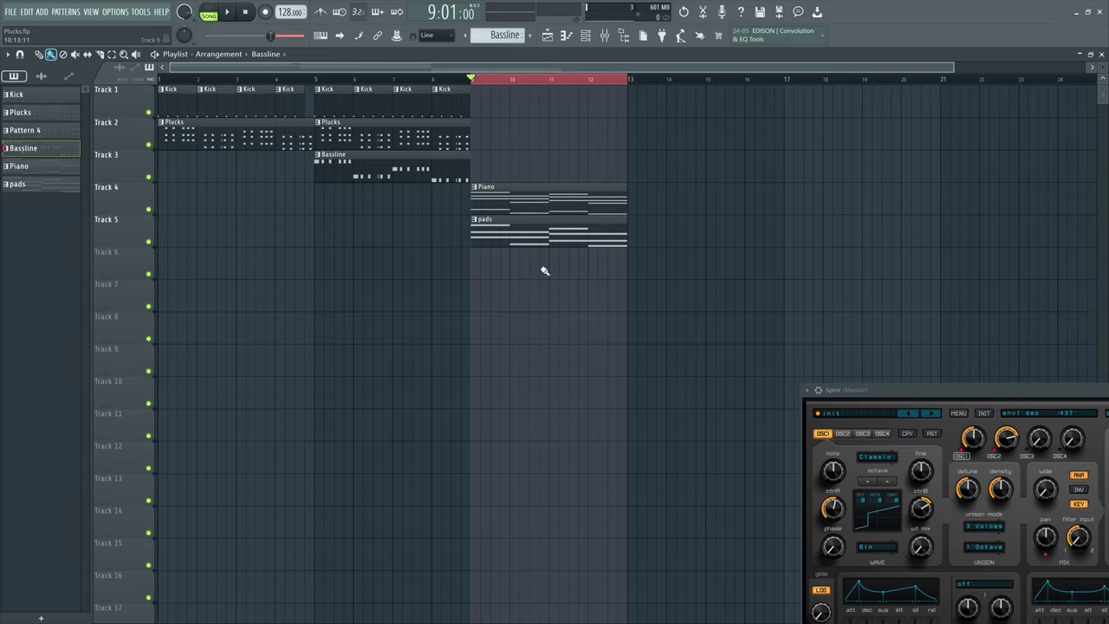
Step: Select the lowest note of each chord in the pads pattern: F6, C#6, D#6 and C6
double_click(515, 238)
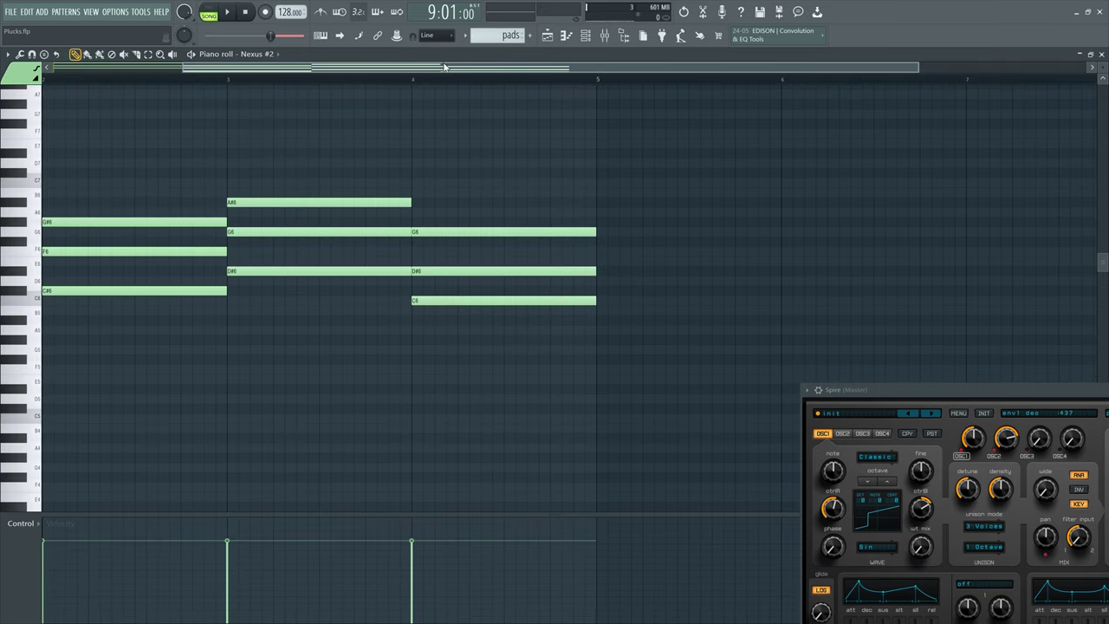
drag(431, 67, 253, 87)
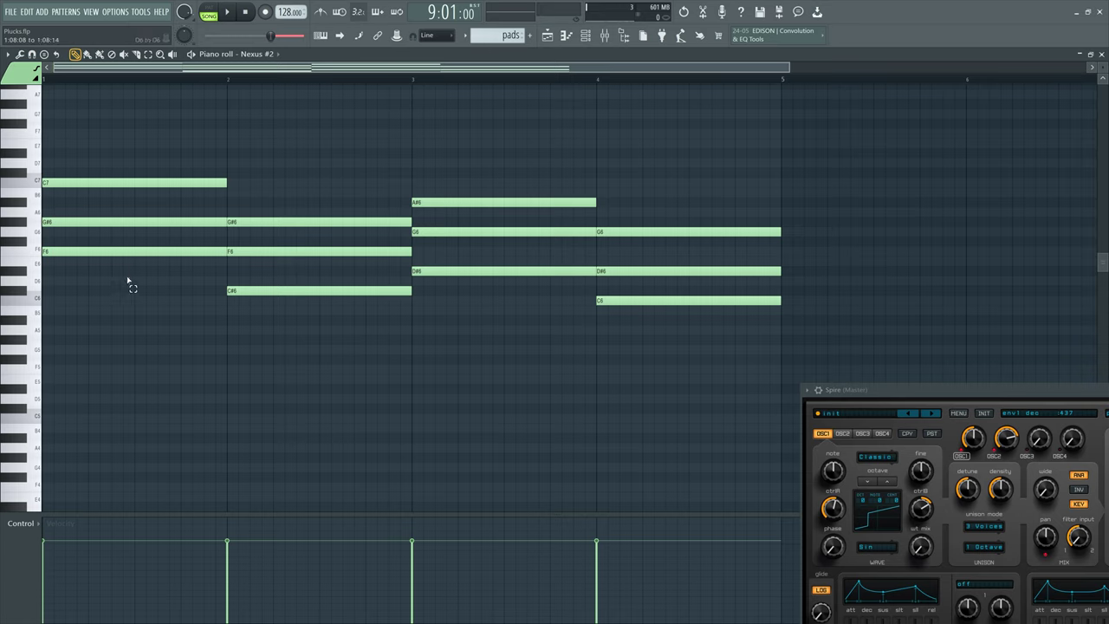
ctrl+click(124, 251)
ctrl+click(238, 289)
ctrl+click(483, 271)
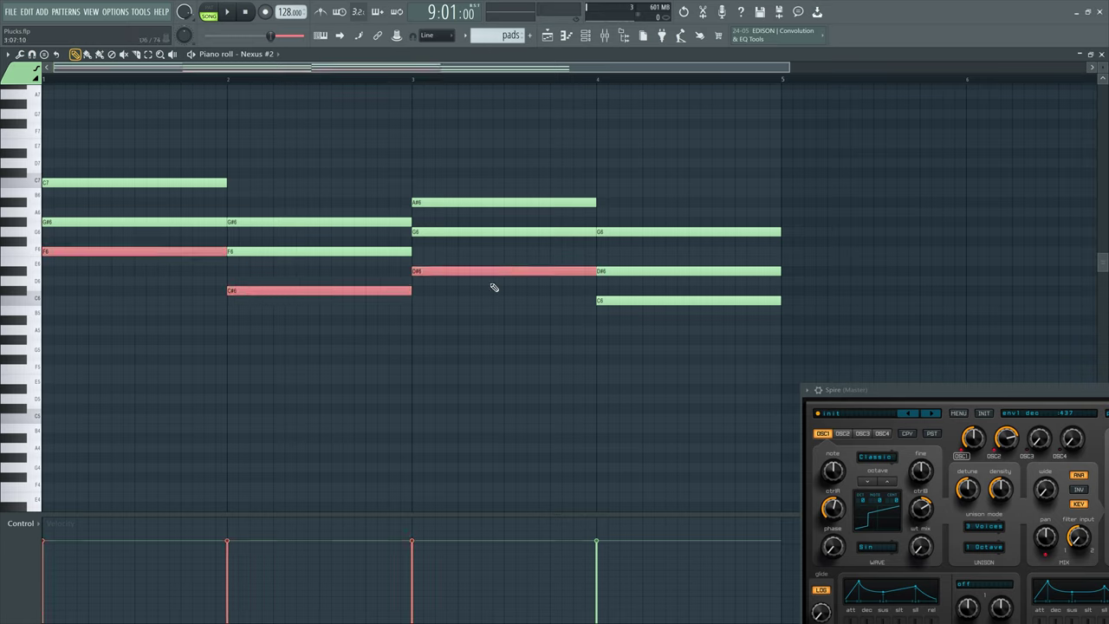
ctrl+click(622, 302)
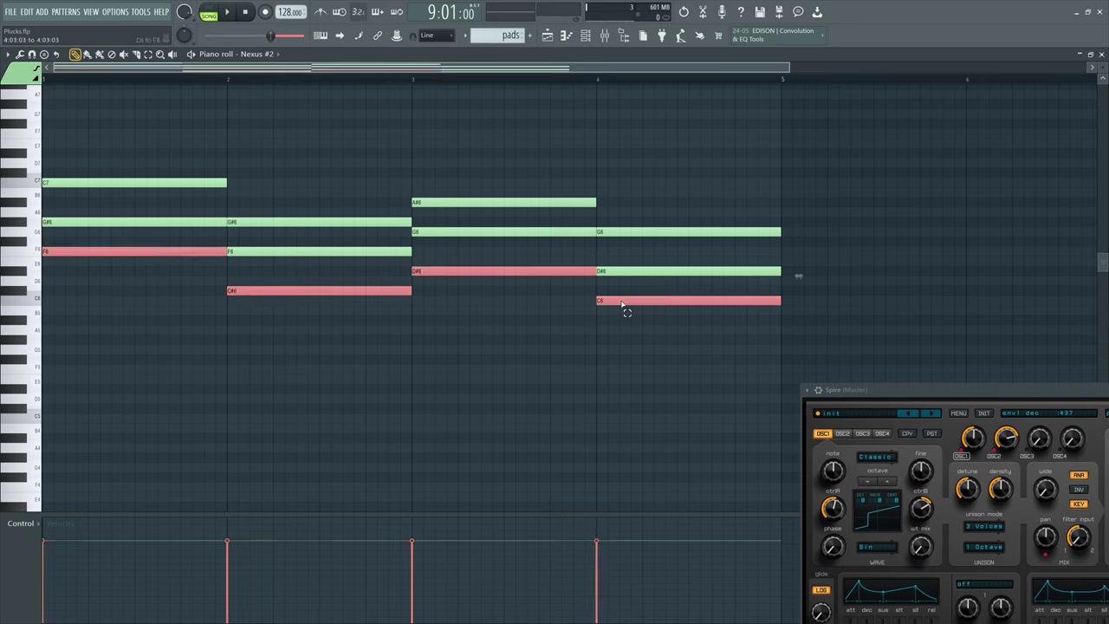
Step: Create a new pattern named Sub and place it in the playlist on Track 6 at bar 9
click(548, 38)
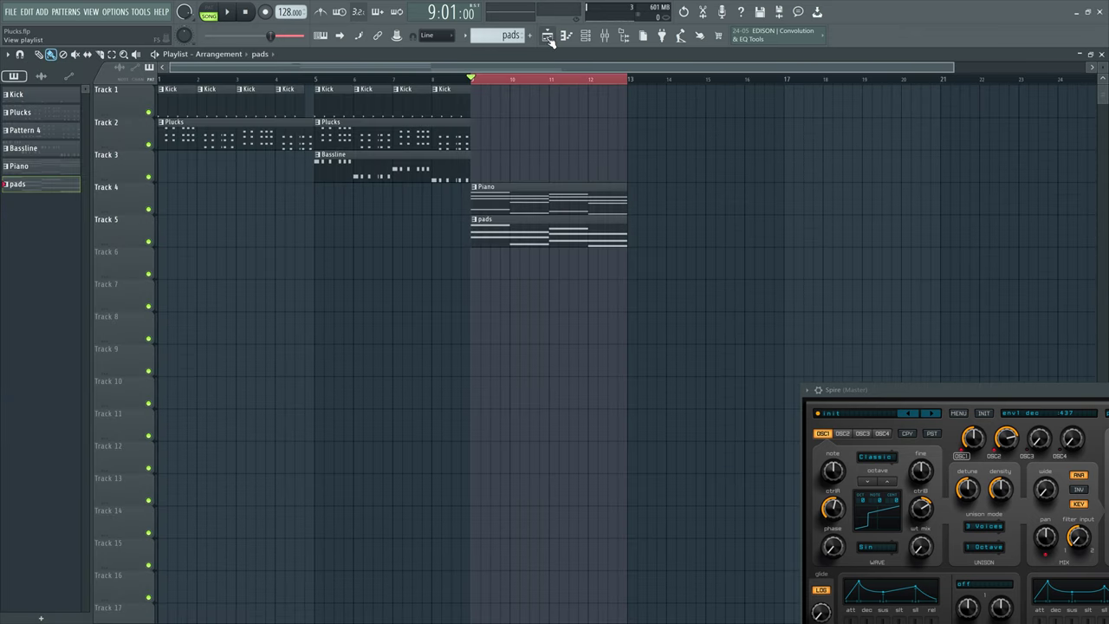
key(F4)
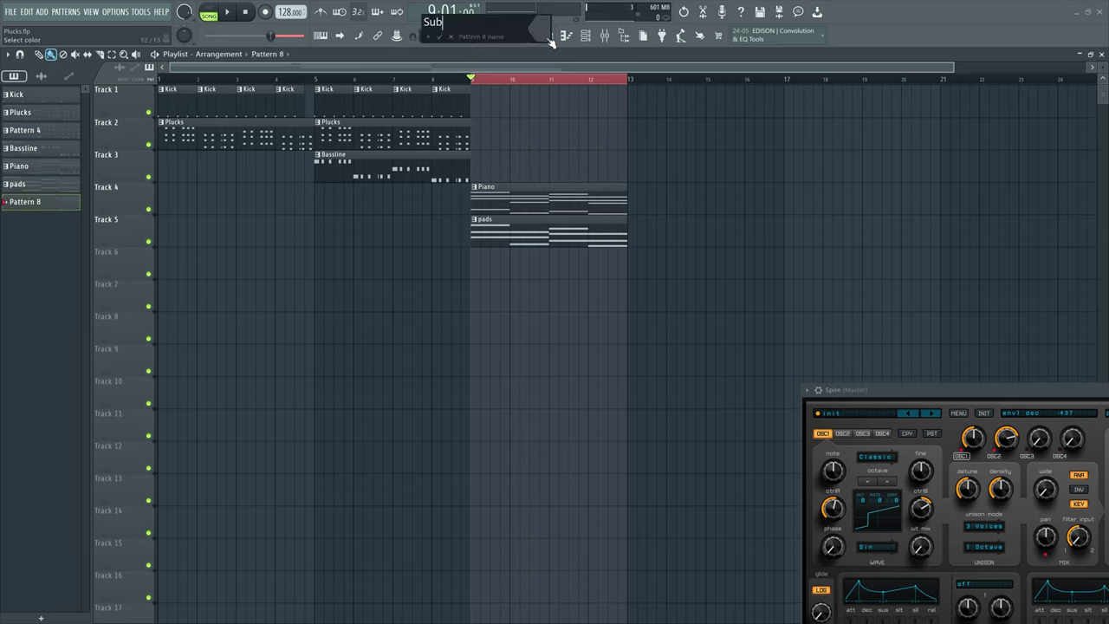
text(Sub)
key(Return)
click(474, 259)
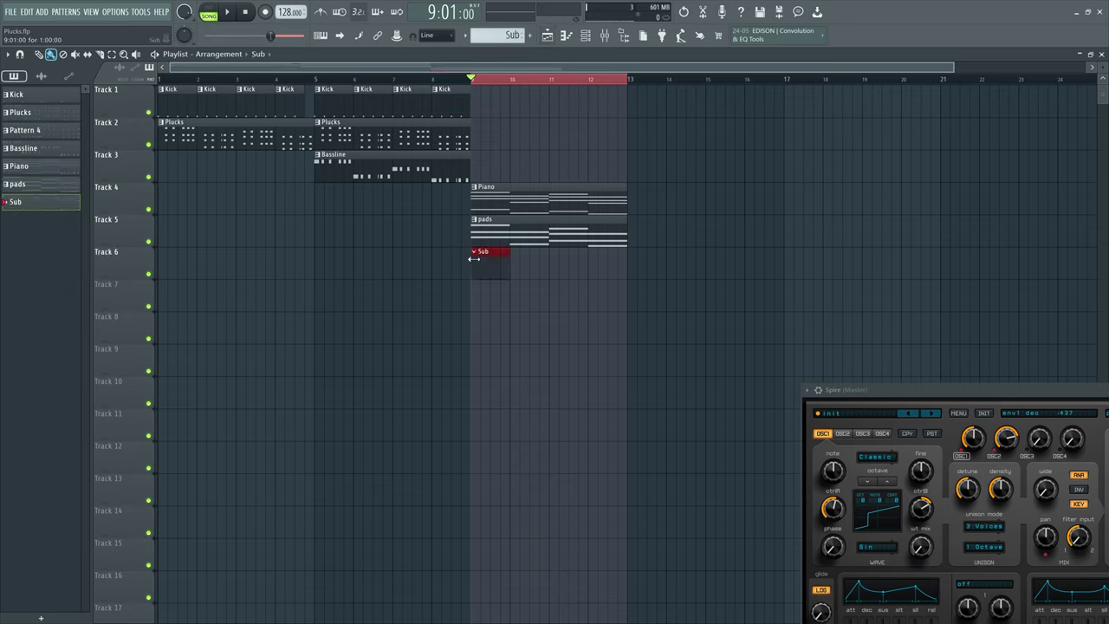
Step: Paste the copied pad root notes into the Nexus channel's piano roll for the Sub pattern and lower them two octaves
key(F6)
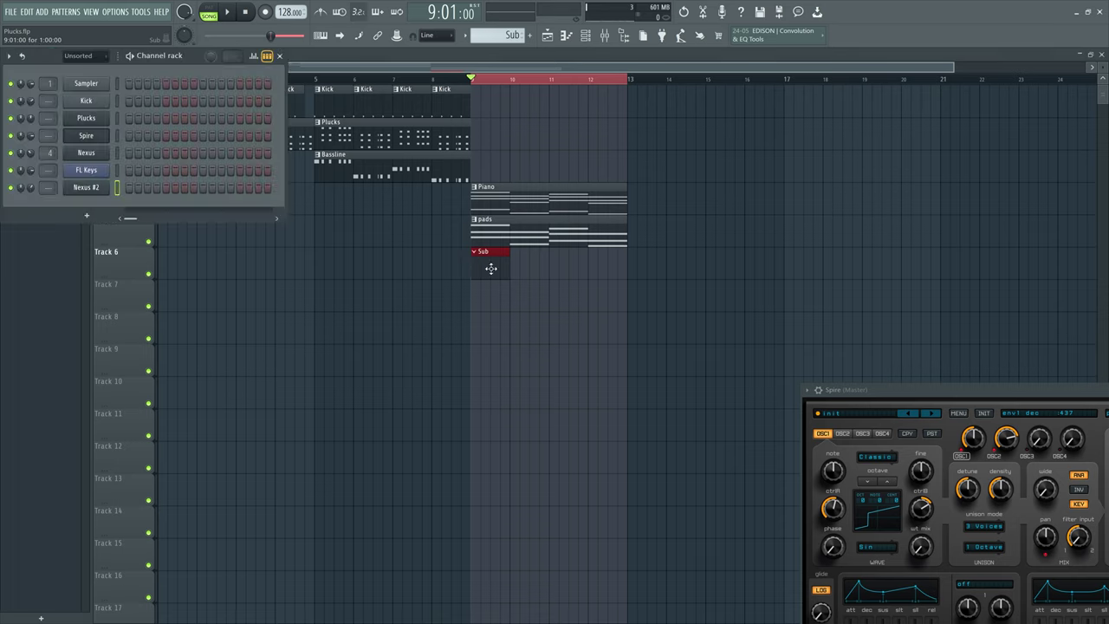
right_click(99, 159)
click(156, 152)
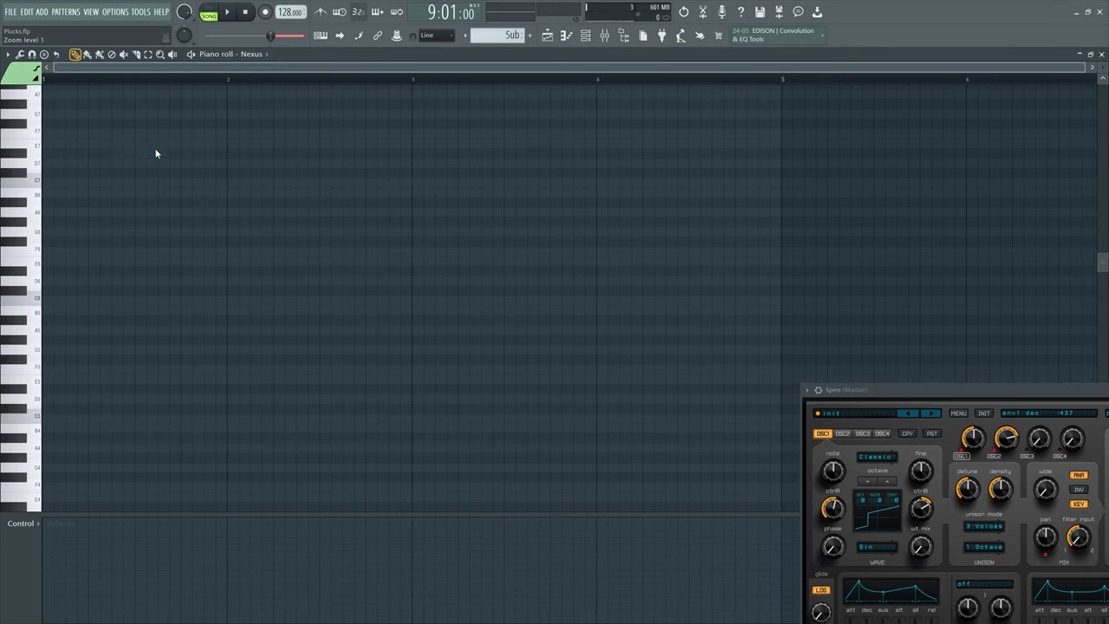
key(ctrl+v)
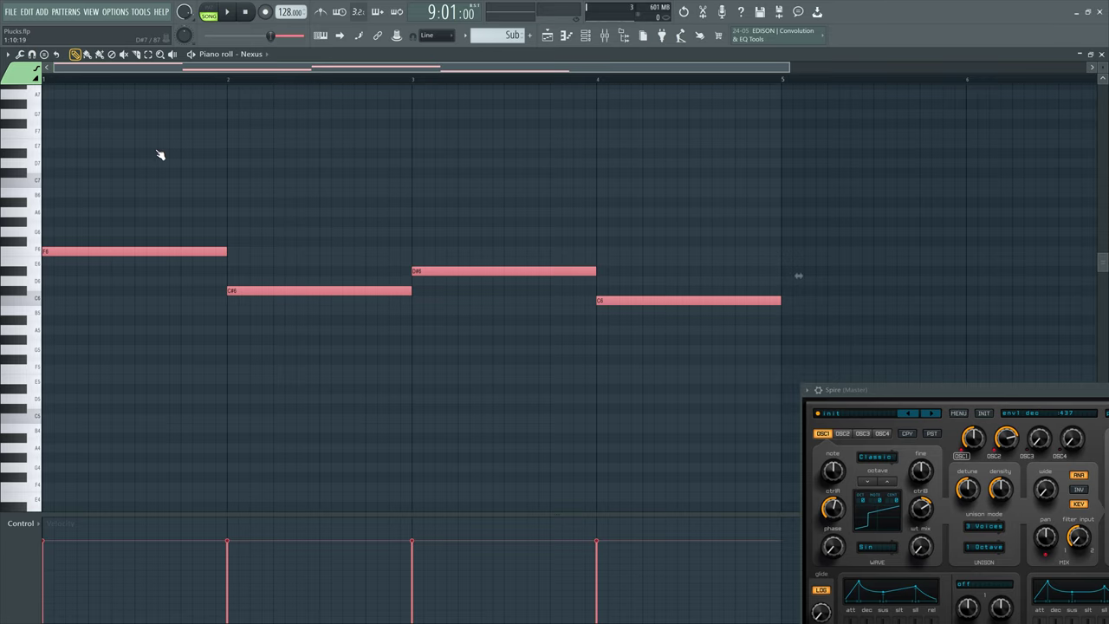
key(ctrl+Down)
key(ctrl+Down)
scroll(84, 331, down, 3)
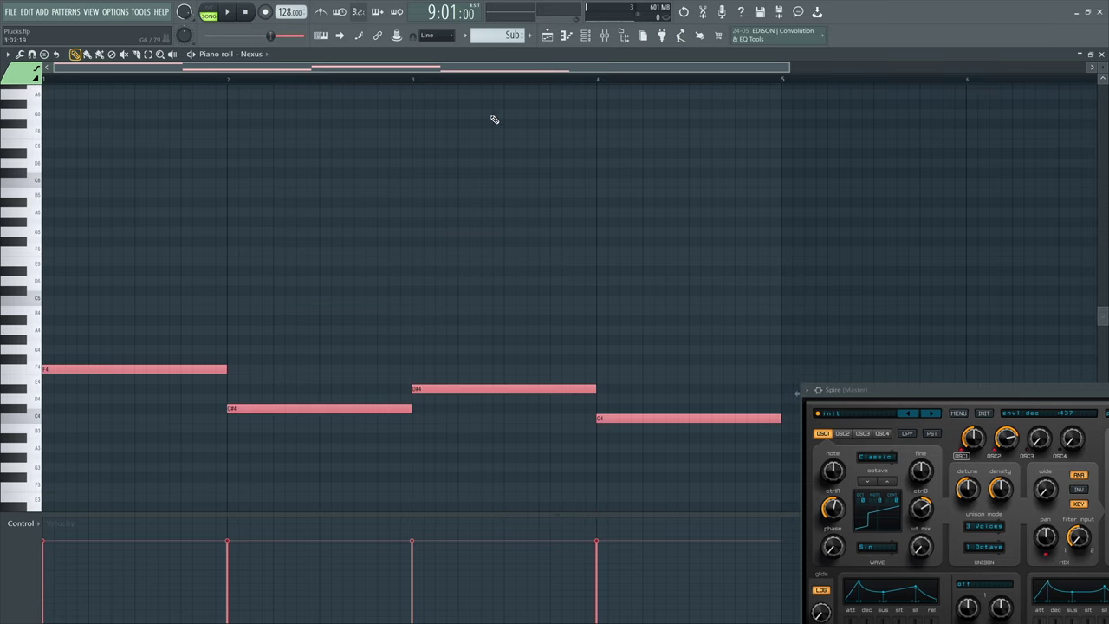
Step: Play the Sub pattern on its own in pattern mode
click(218, 11)
click(231, 12)
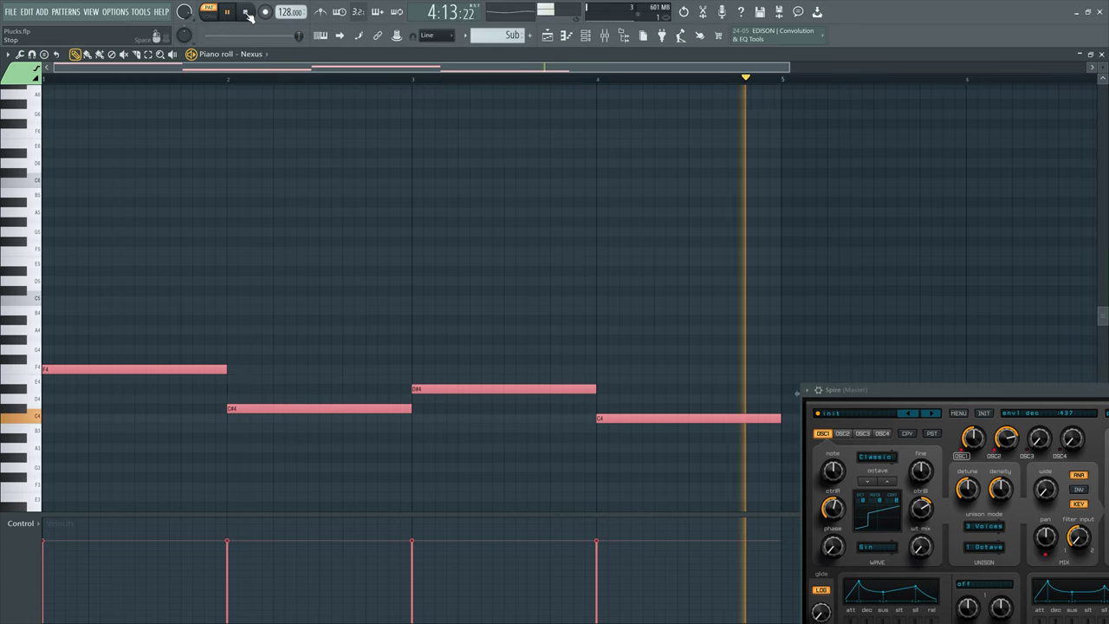
click(248, 16)
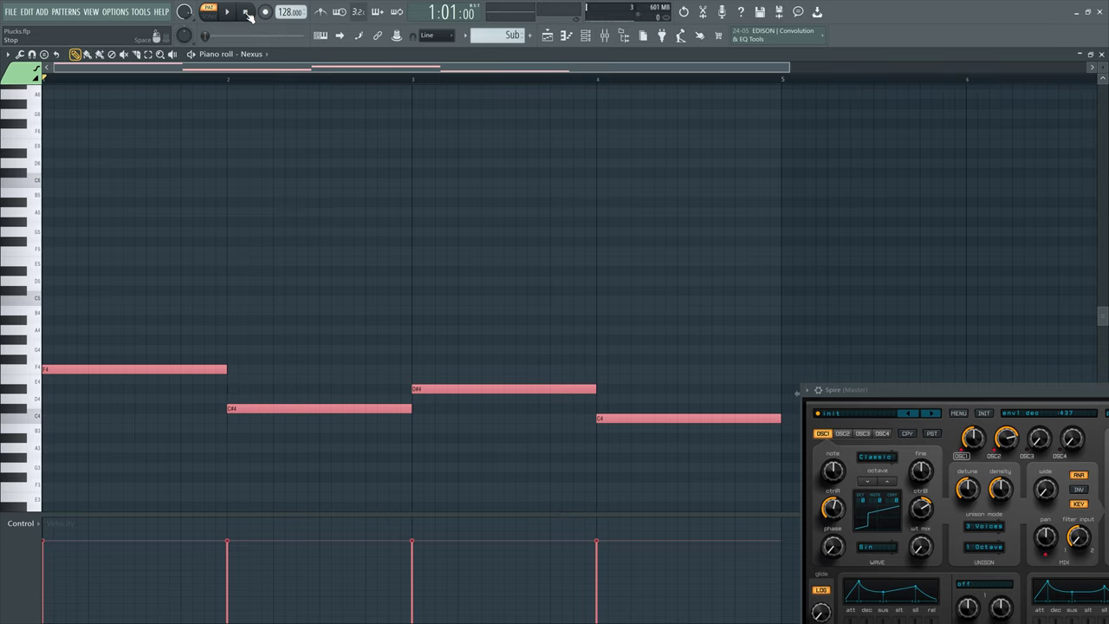
Step: Play bars 9 to 12 of the arrangement in song mode to hear Sub together with the Piano and pads
click(547, 35)
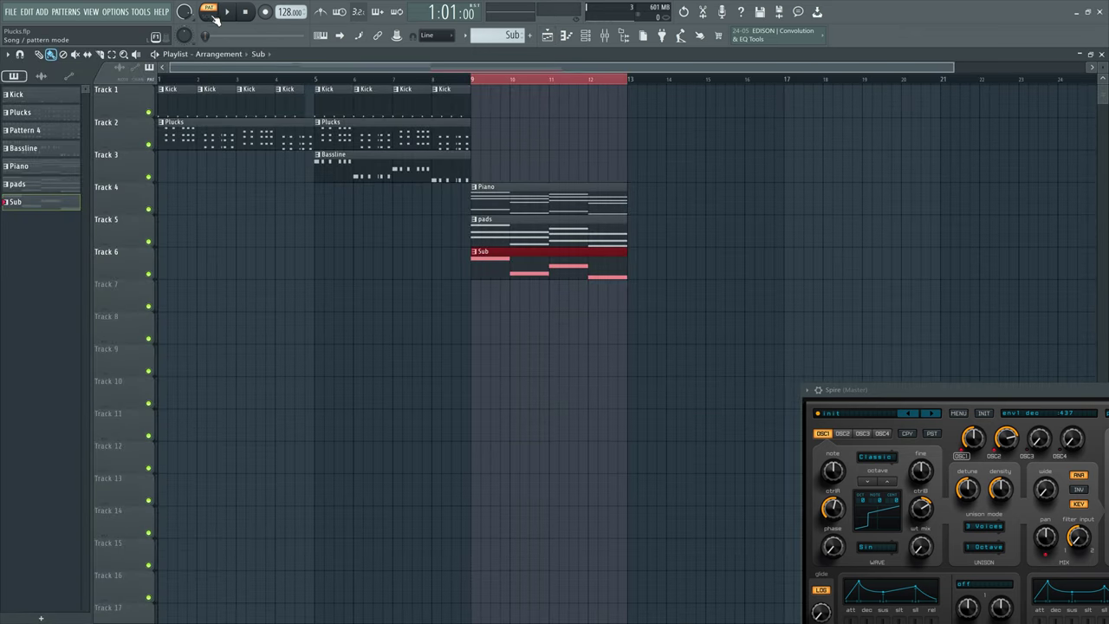
click(208, 15)
click(228, 14)
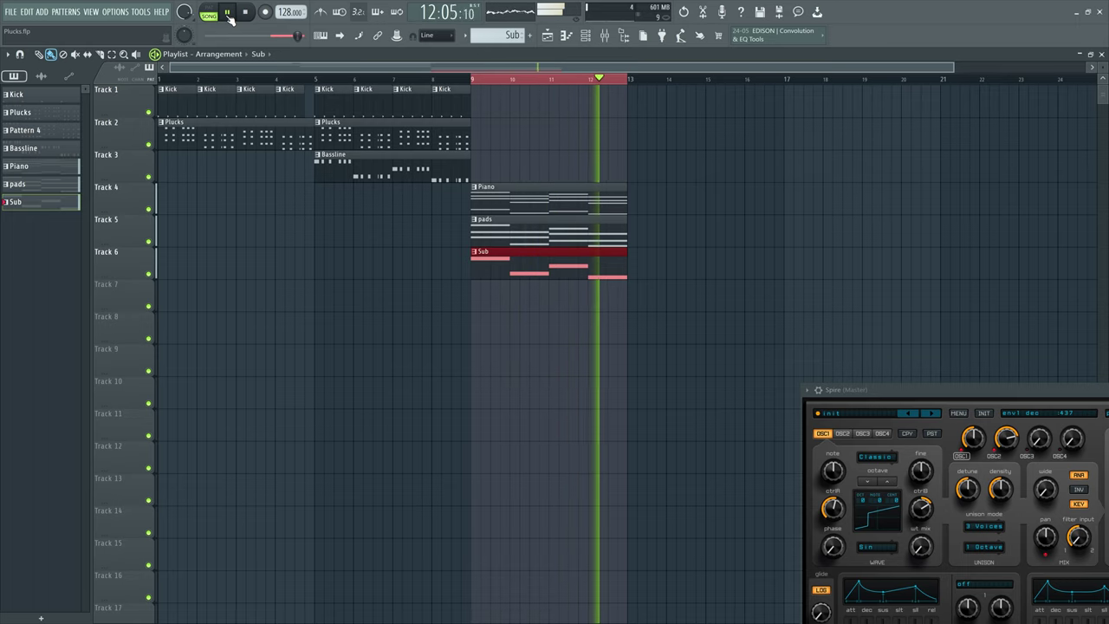
key(space)
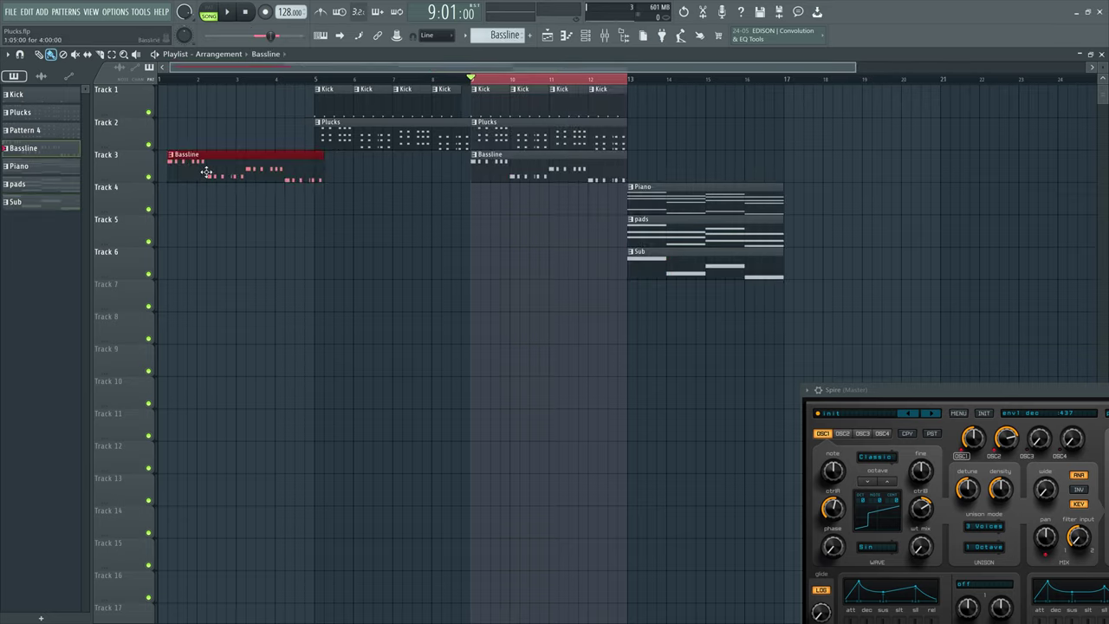
Step: Align the separate Bassline clip on Track 3 to bar 1, select bars 1 to 4 and play them
drag(205, 171, 179, 170)
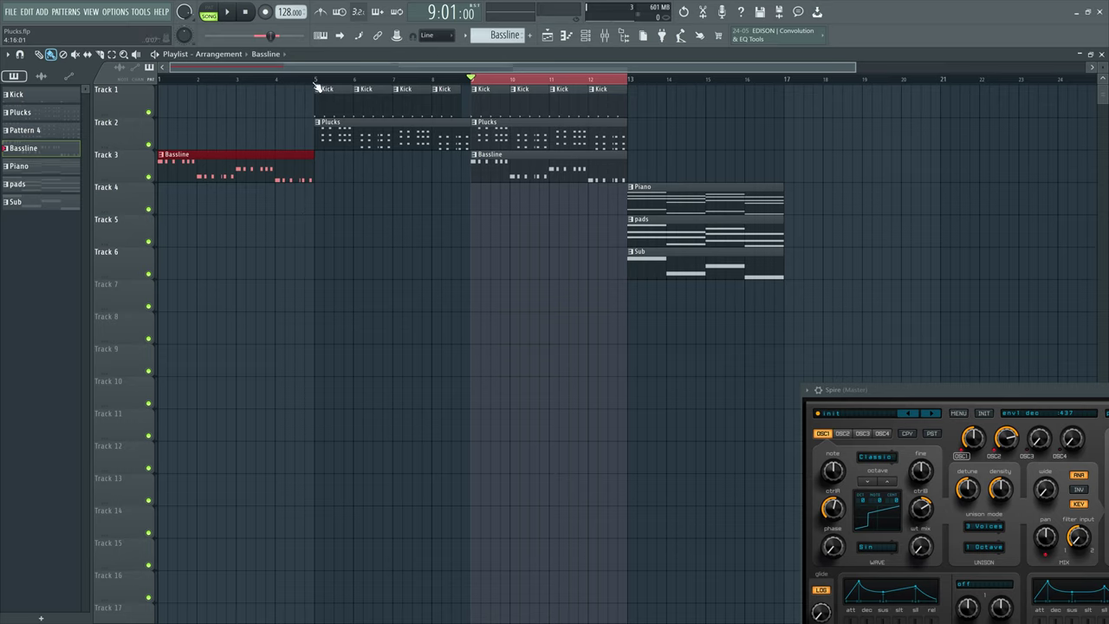
drag(316, 83, 2, 109)
drag(346, 84, 159, 84)
drag(611, 87, 314, 86)
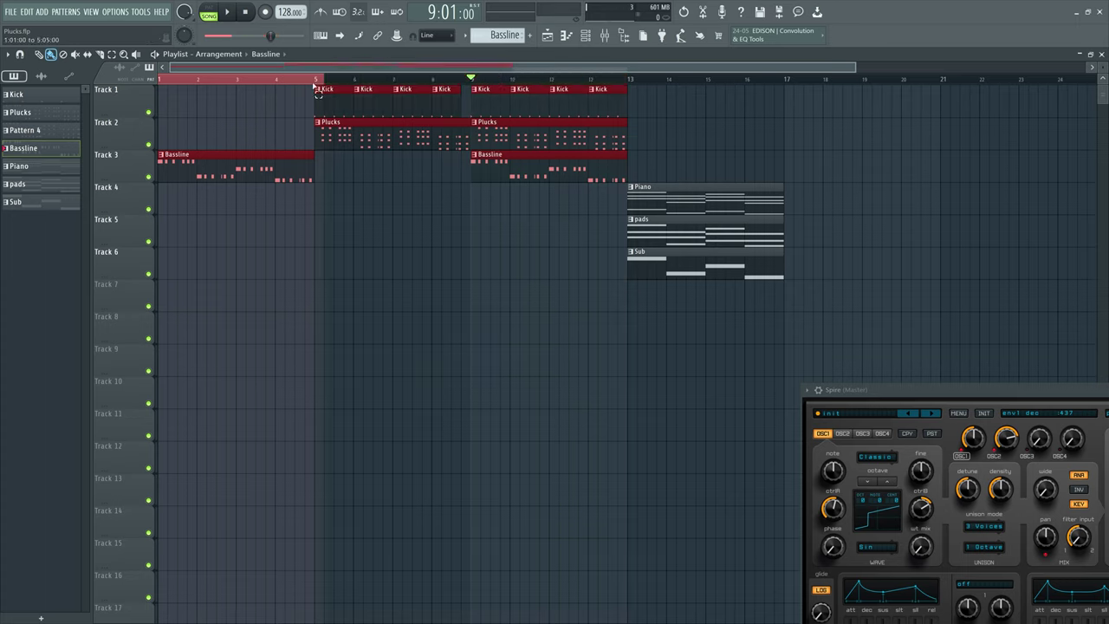
click(232, 13)
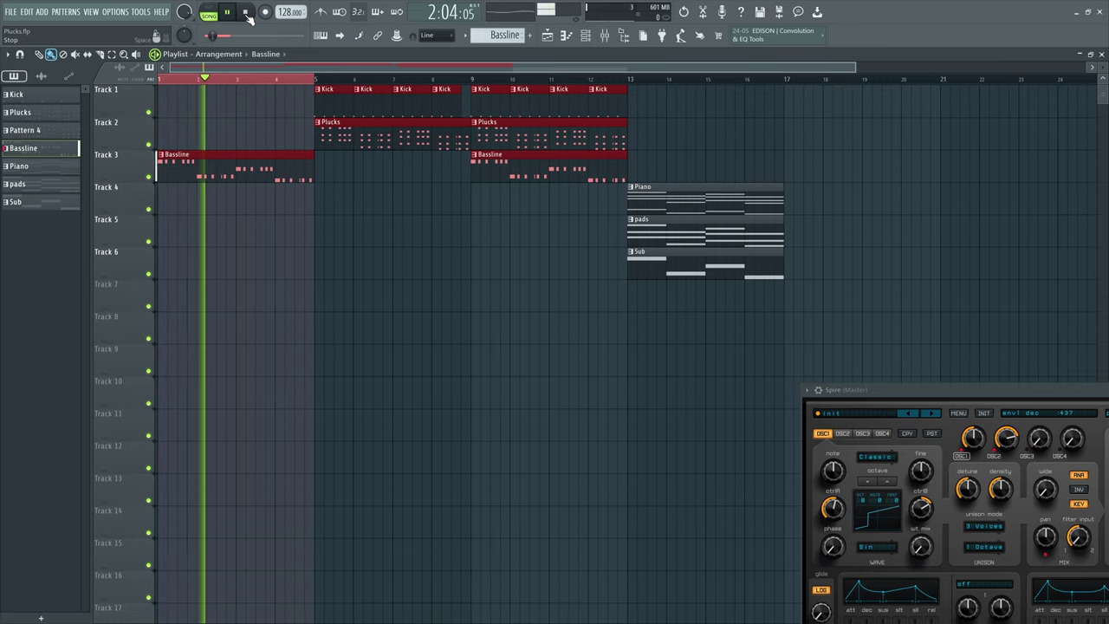
click(247, 13)
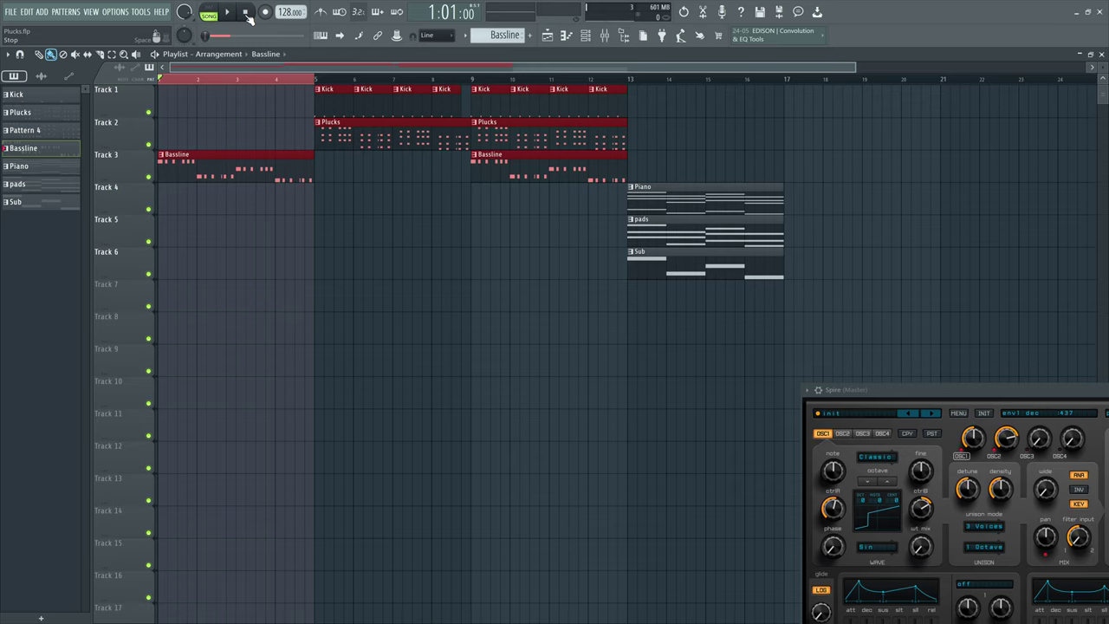
Step: Delete the last three F4 notes in bar 1 of the Bassline pattern and play the result
double_click(280, 155)
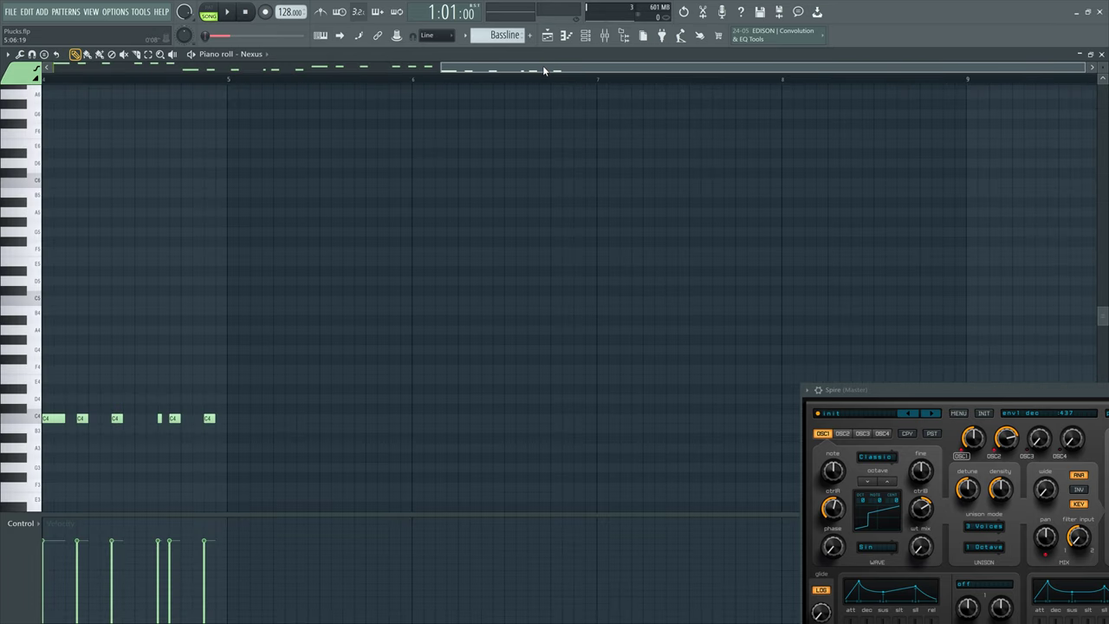
drag(544, 71, 154, 71)
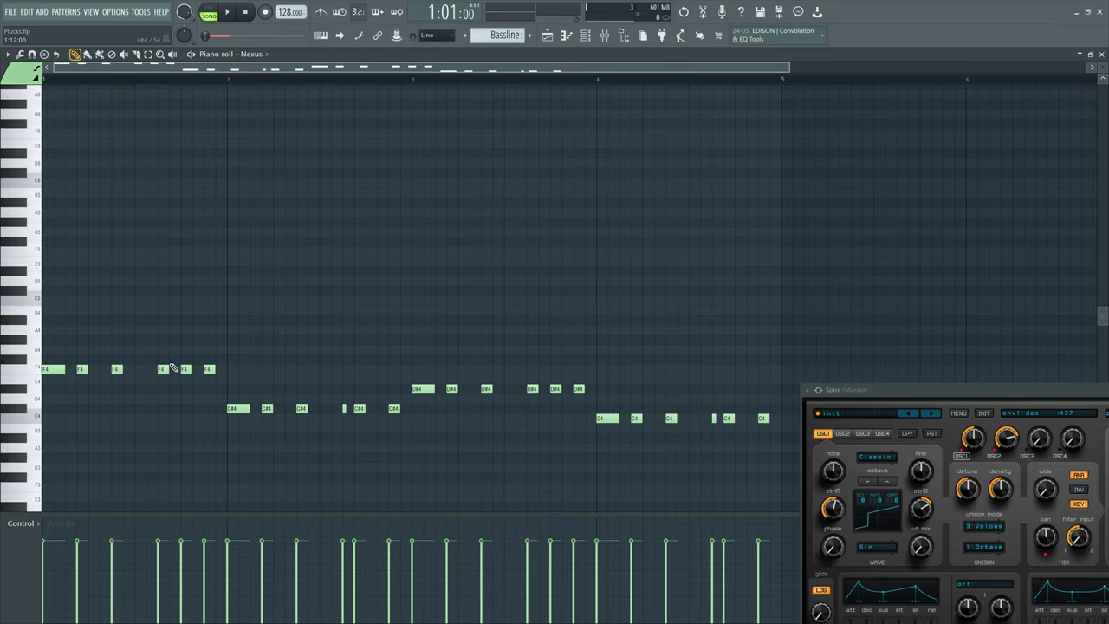
right_click(162, 371)
right_click(185, 371)
right_click(208, 370)
key(space)
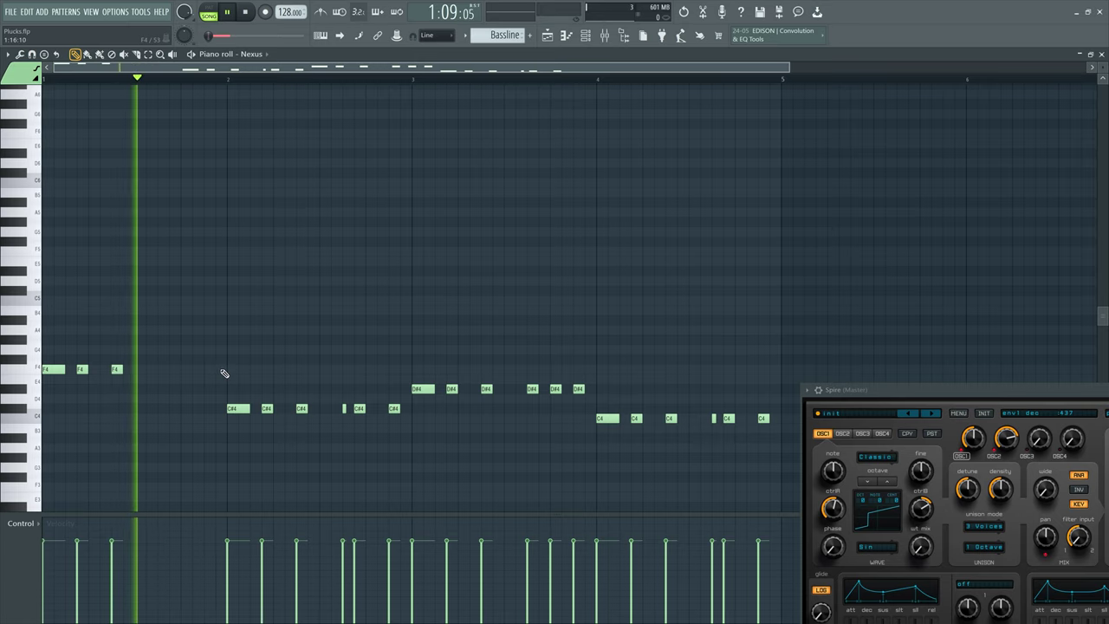
key(space)
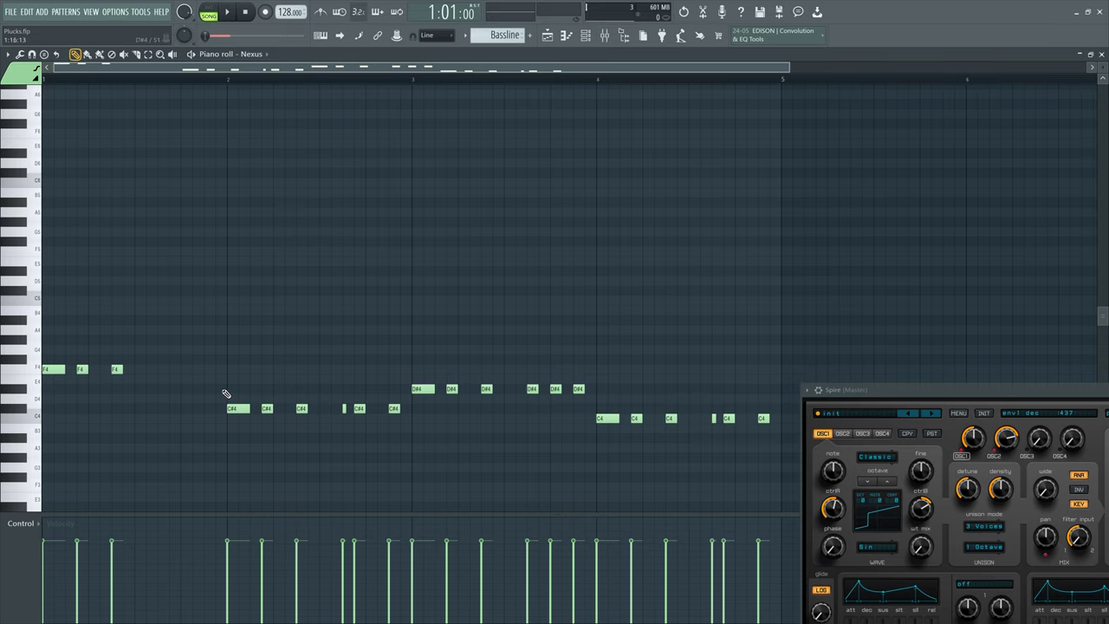
Step: Delete the very short C#4 note in bar 2, move the following C#4 one step later and play the line
right_click(344, 408)
right_click(360, 408)
click(370, 409)
key(space)
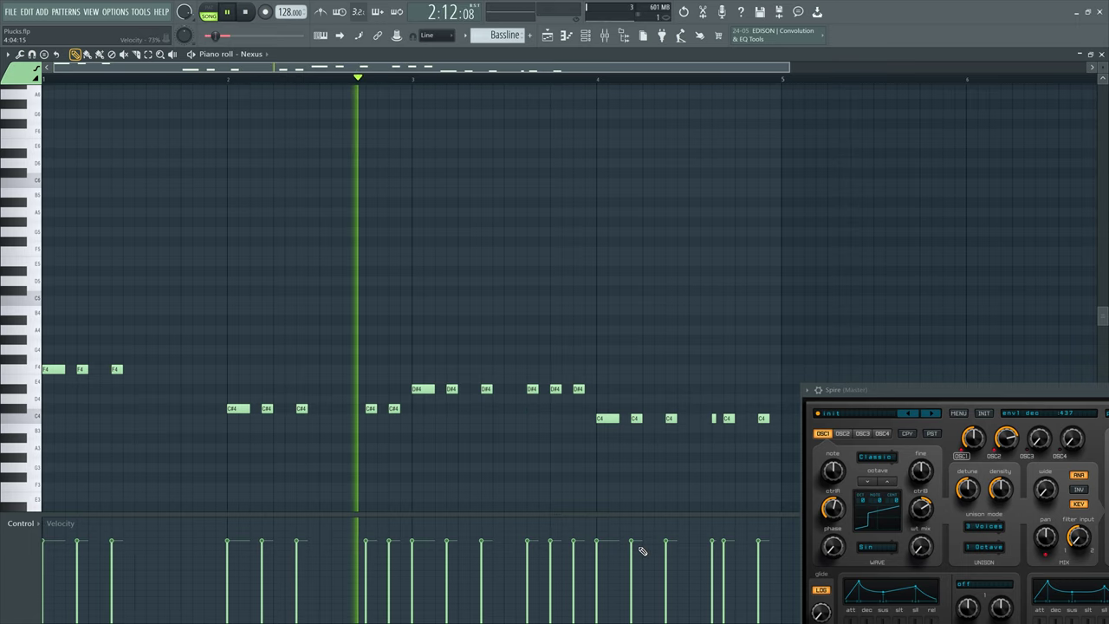
key(space)
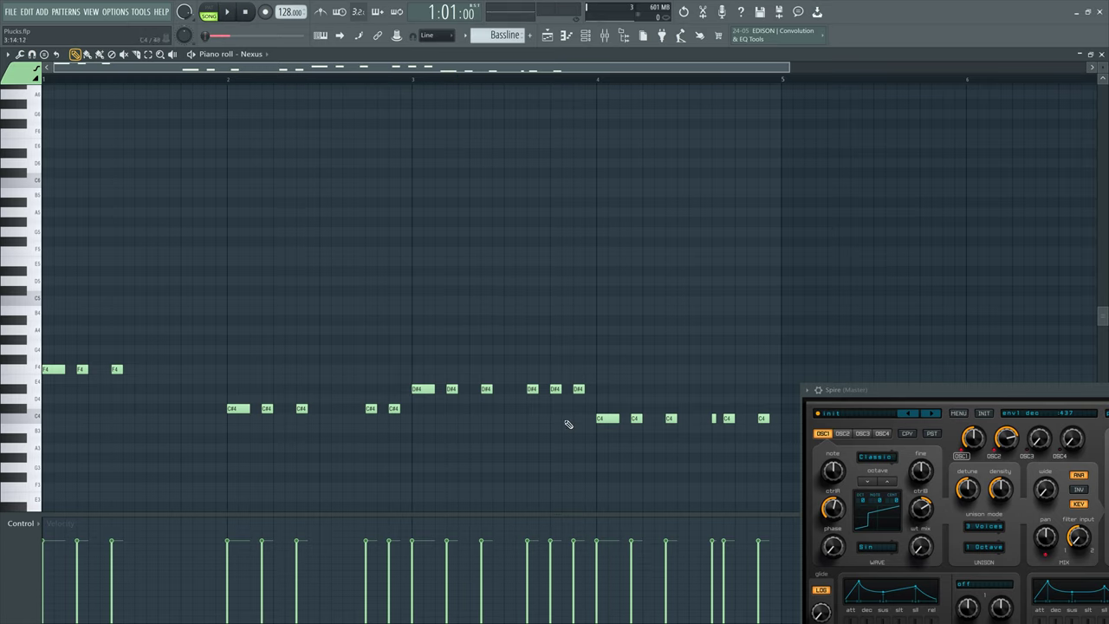
Step: Delete the last three D#4 notes in bar 3 and the shortest C4 in bar 4, move the next C4 one step later, and play
right_click(556, 389)
right_click(579, 389)
right_click(532, 389)
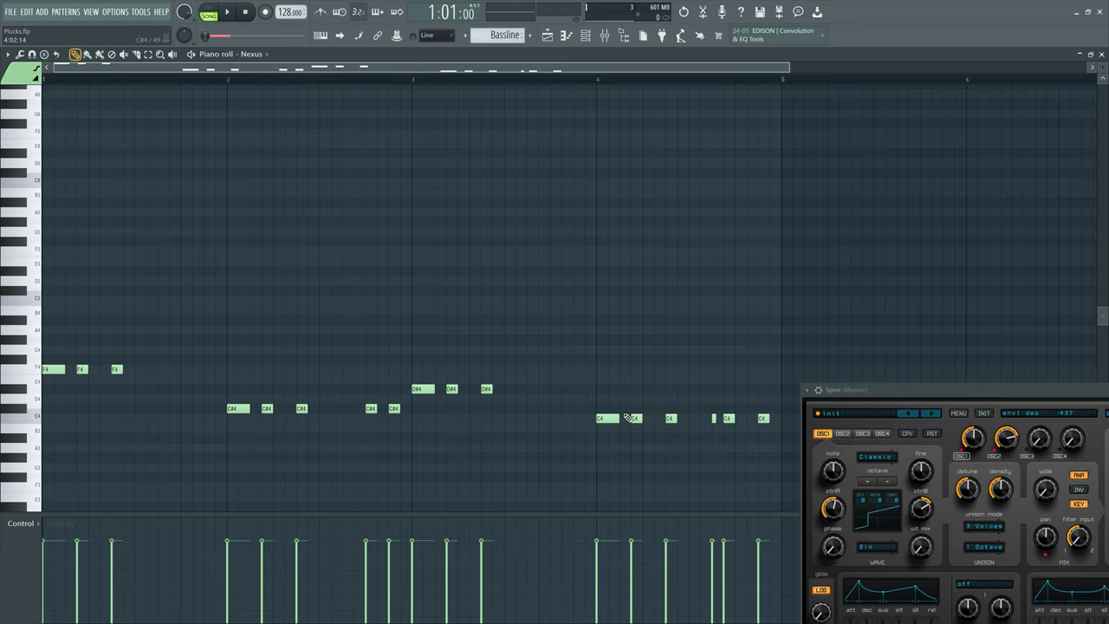
right_click(714, 420)
drag(729, 419, 740, 419)
key(space)
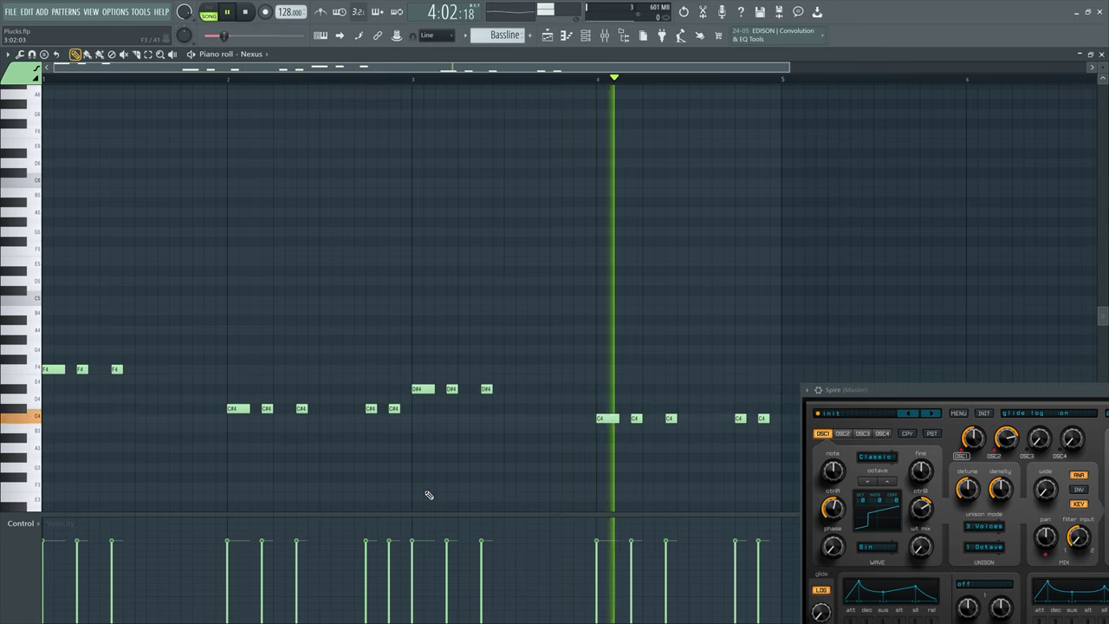
key(space)
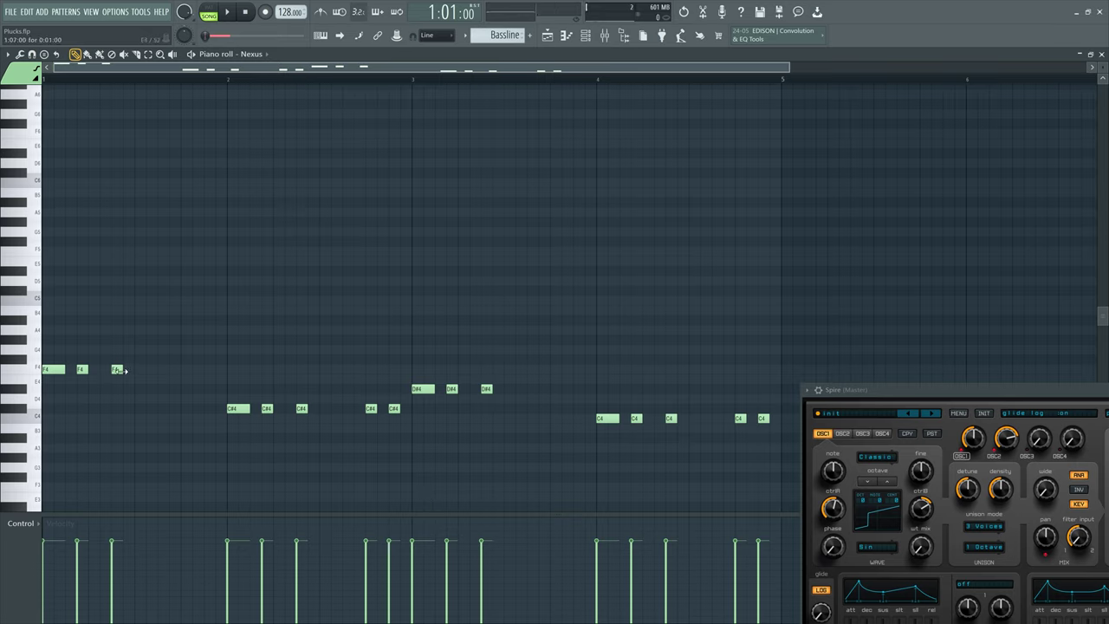
Step: Shorten the first F4 in bar 1 to one step, try the other two F4 notes at steps 3 and 5, and play
drag(117, 370, 105, 370)
key(space)
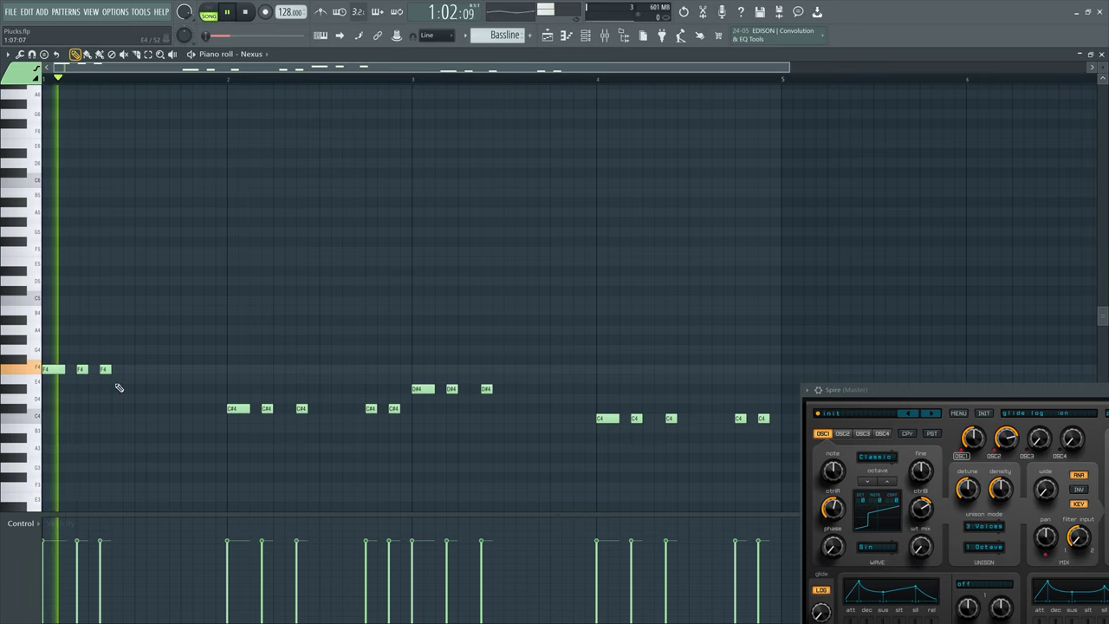
key(space)
mouse_move(63, 370)
mouse_down()
mouse_move(52, 370)
mouse_move(70, 369)
mouse_up()
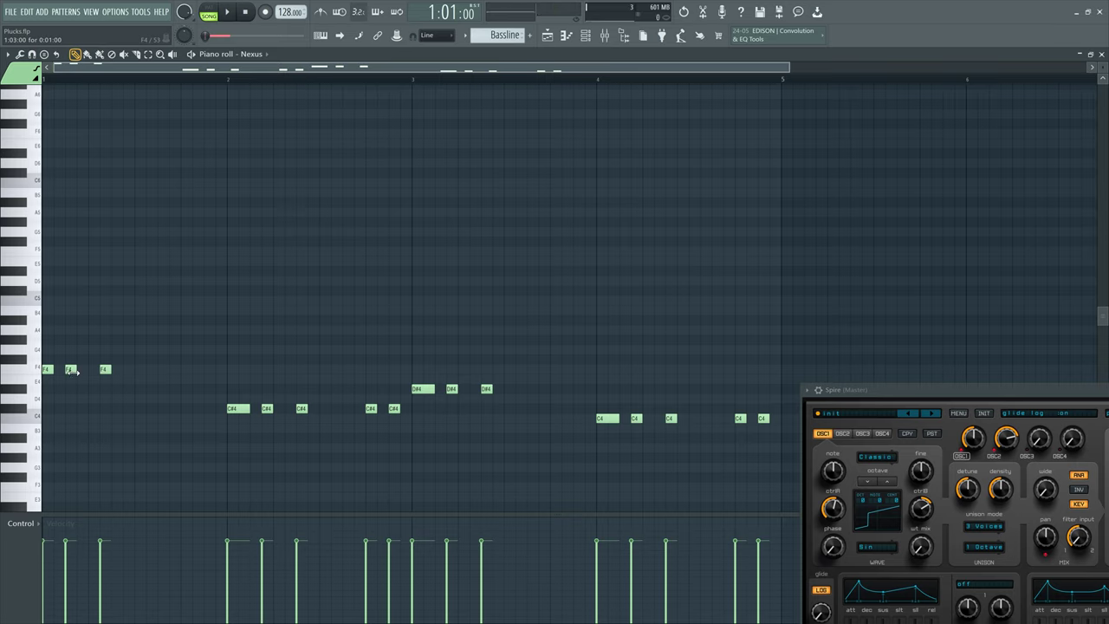
drag(110, 370, 99, 369)
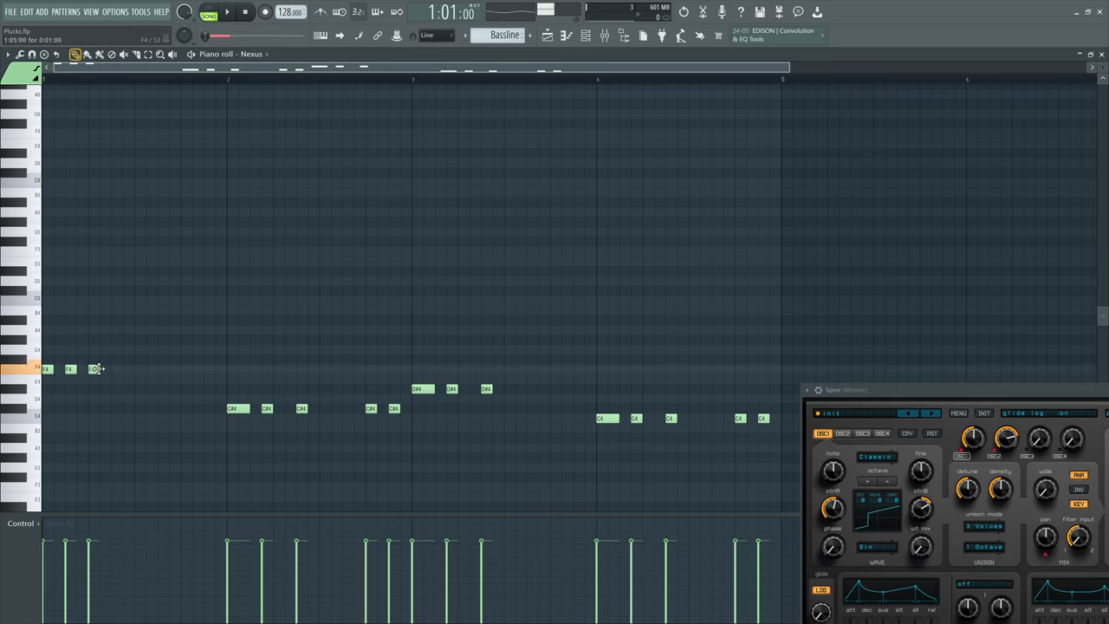
key(space)
key(space)
Step: Move the second and third F4 notes back to steps 4 and 7 of bar 1 and play the bassline again
drag(91, 369, 116, 369)
key(space)
key(space)
key(space)
key(space)
key(space)
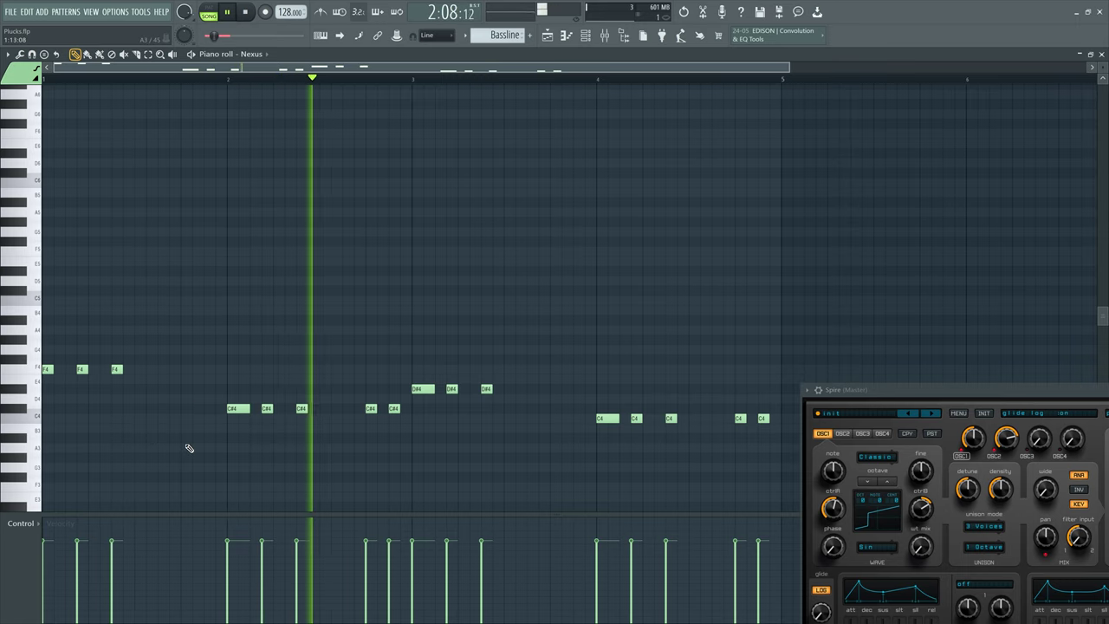
key(space)
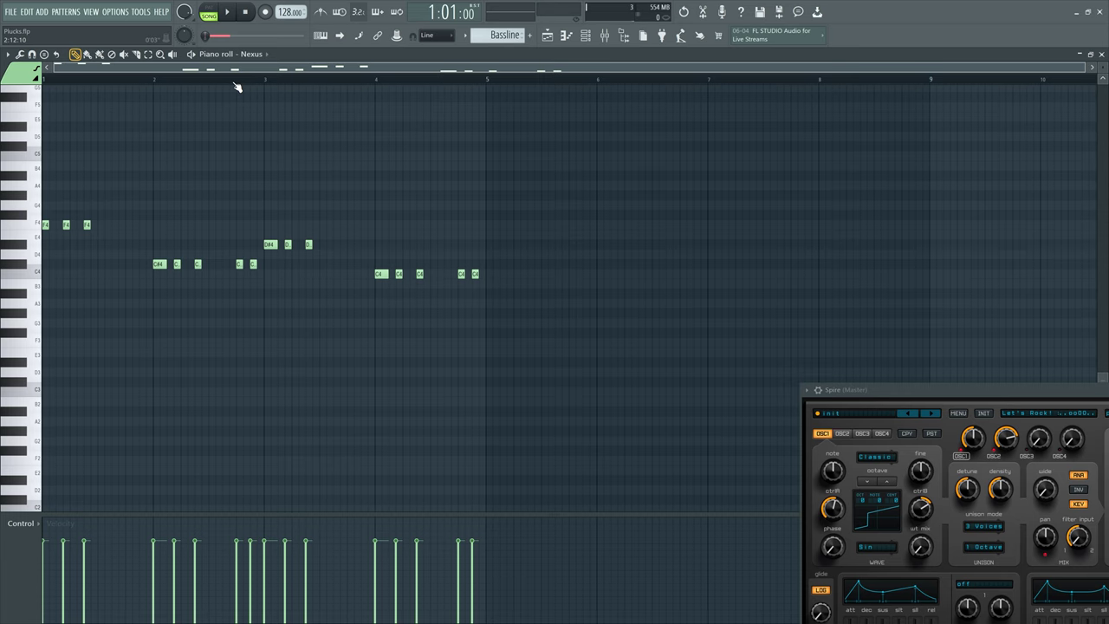
Step: Switch to the browser, play the opening of the Chandigarh Mein video, and return to FL Studio to play the bassline for comparison
key(alt+Tab)
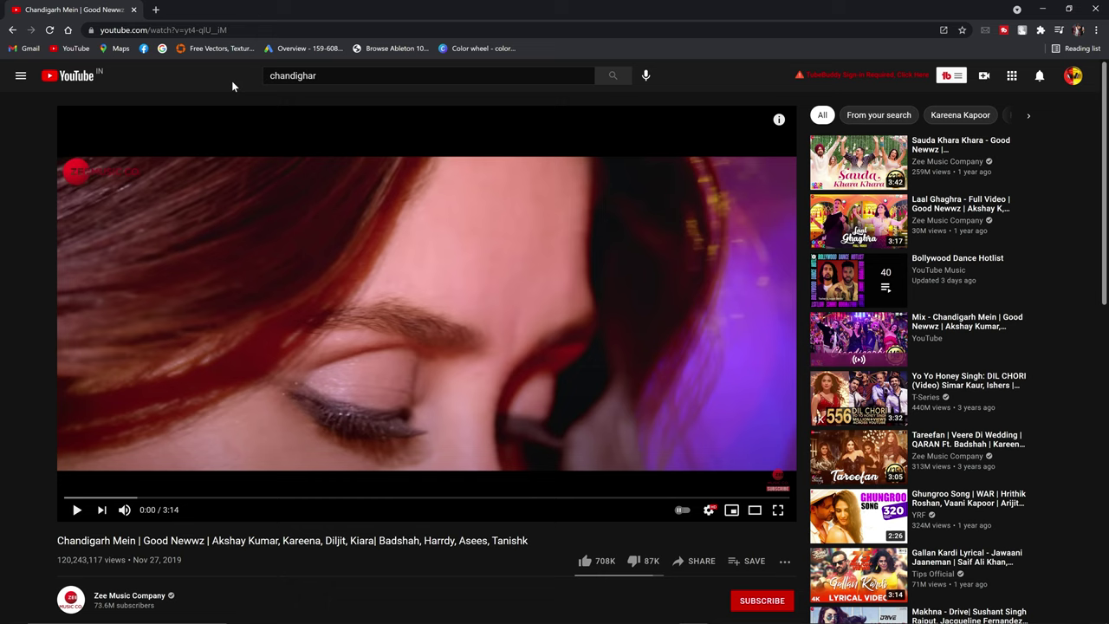
key(space)
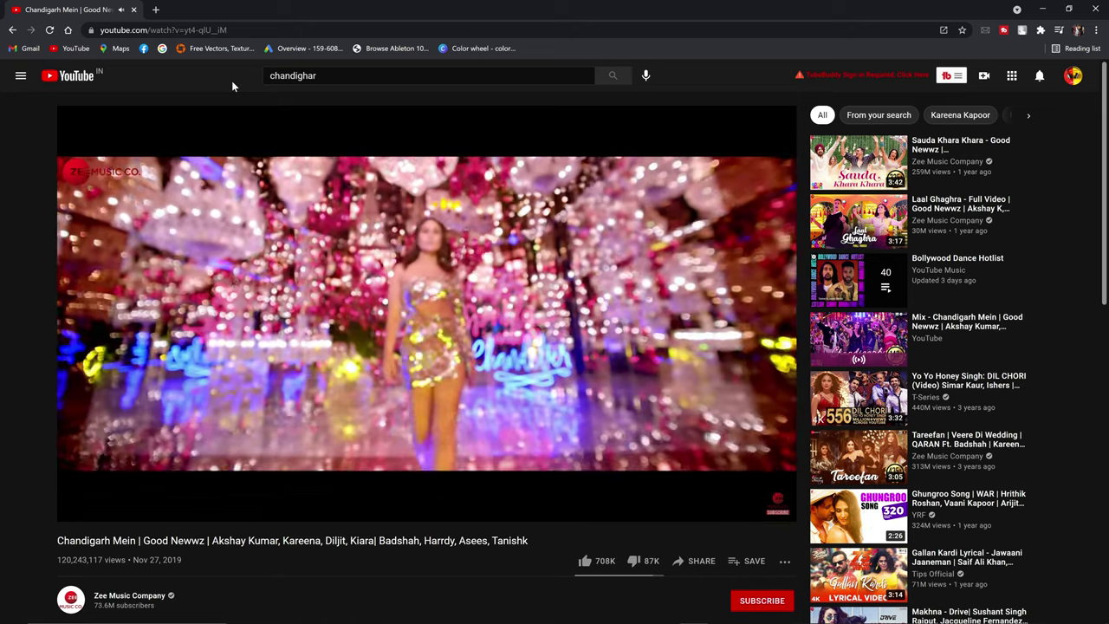
key(space)
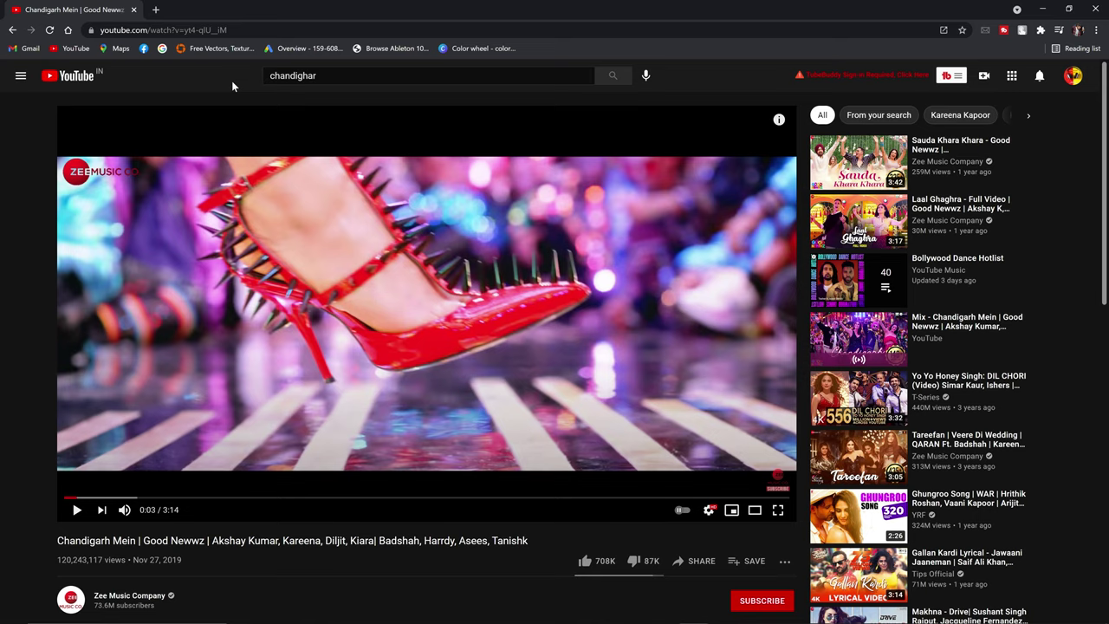
key(alt+Tab)
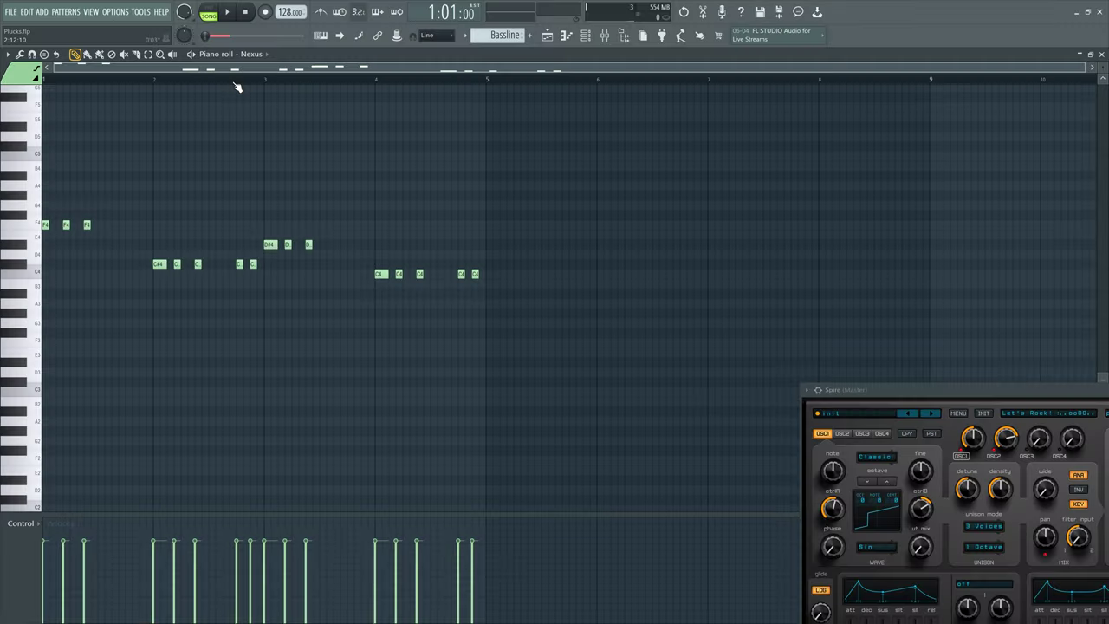
click(232, 13)
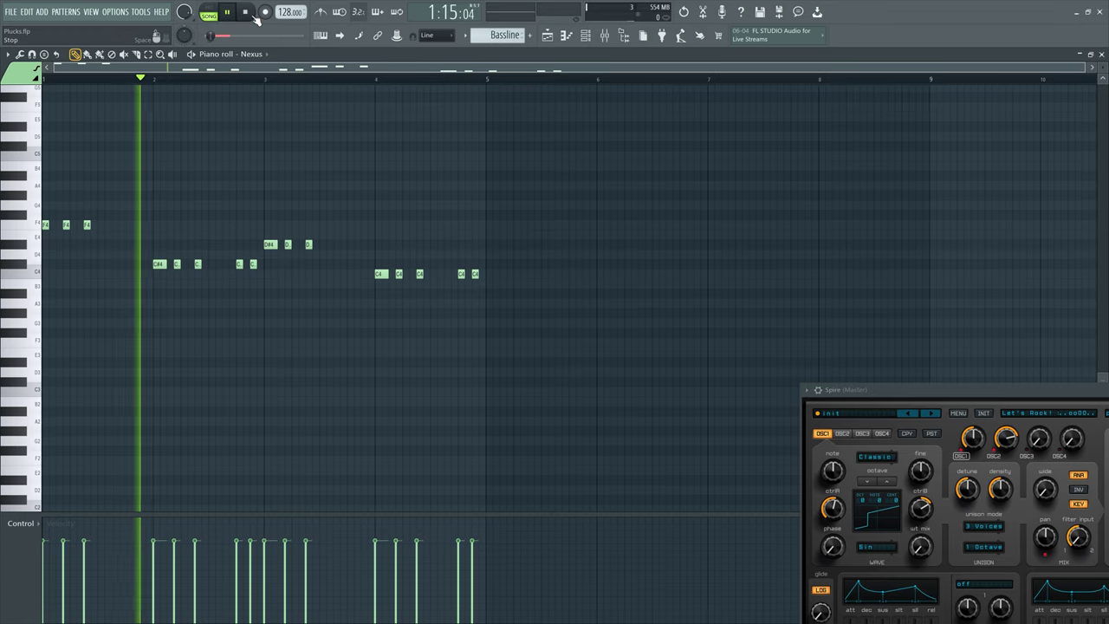
Step: Set the project tempo to 110 BPM and play the bassline at the new speed
click(255, 15)
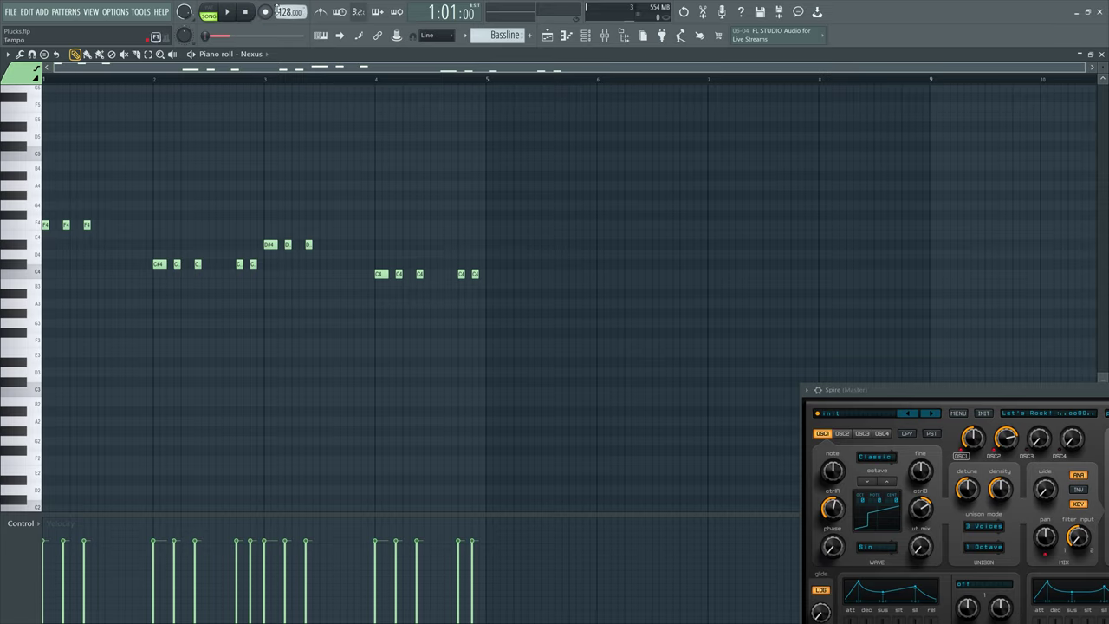
right_click(291, 12)
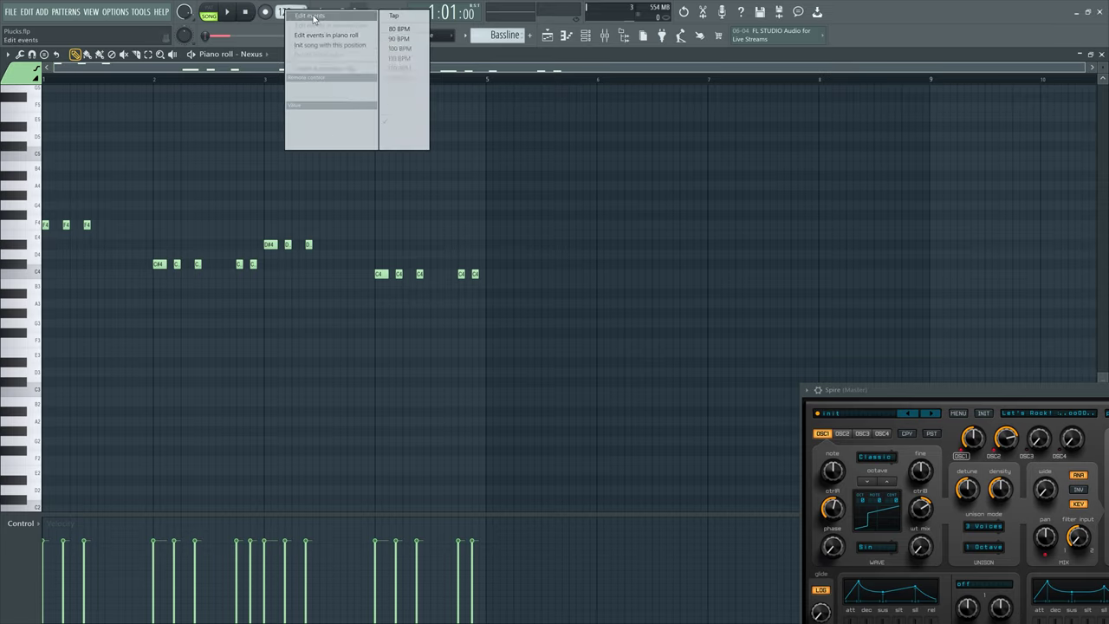
click(399, 58)
click(568, 349)
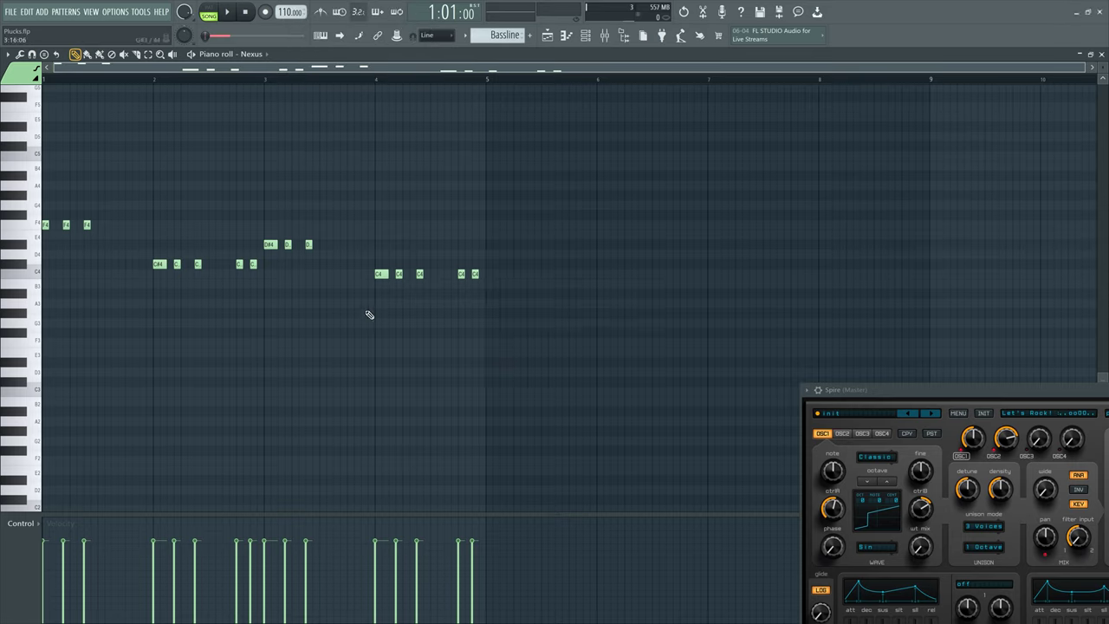
click(229, 13)
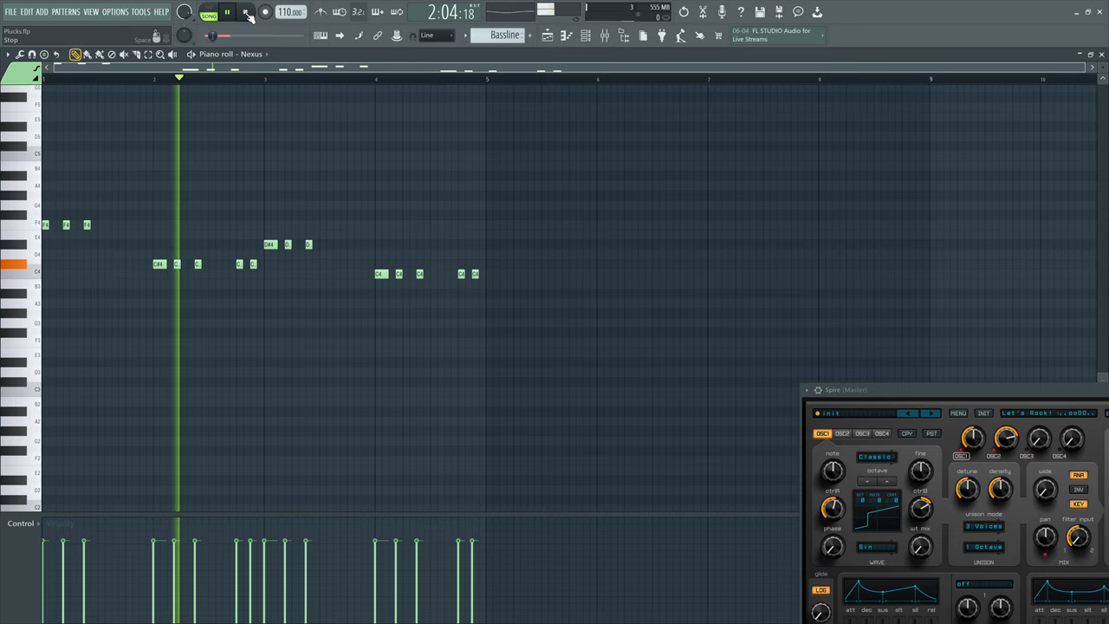
click(247, 13)
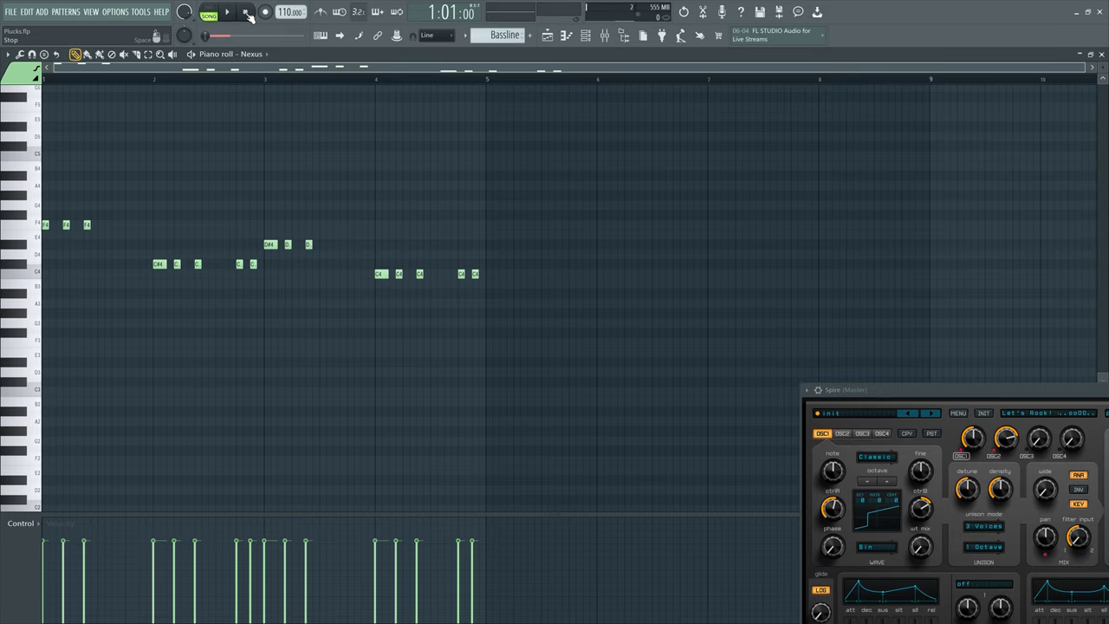
Step: In the Playlist, clear the bars 1–4 time selection and play the Kick, Plucks and Bassline section, plus the Piano, pads and Sub section from bar 13
click(564, 36)
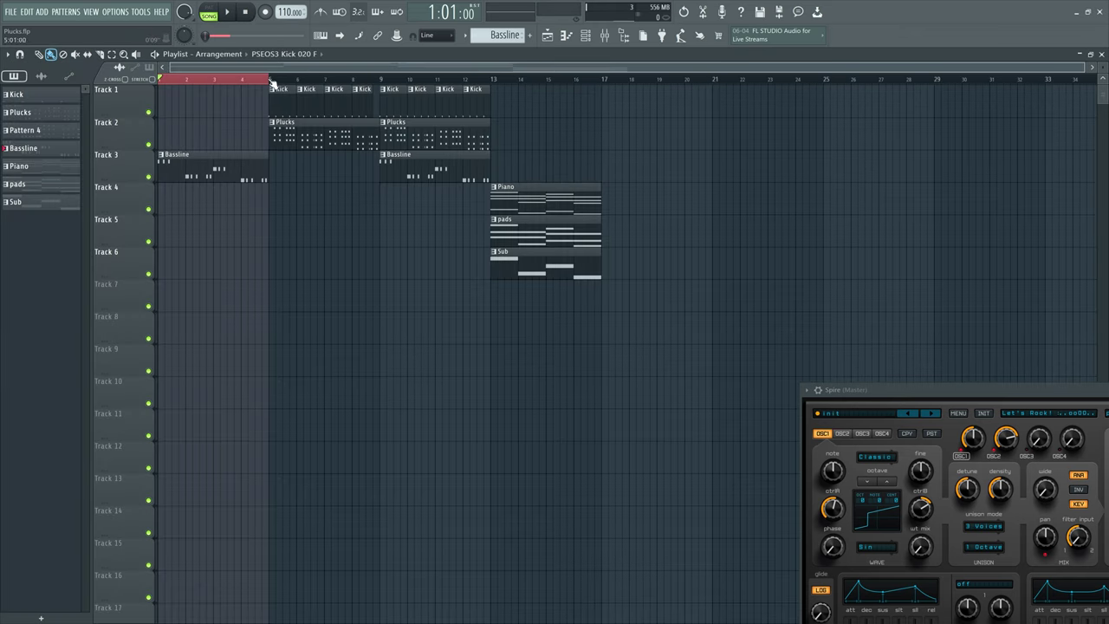
click(271, 83)
click(277, 86)
key(space)
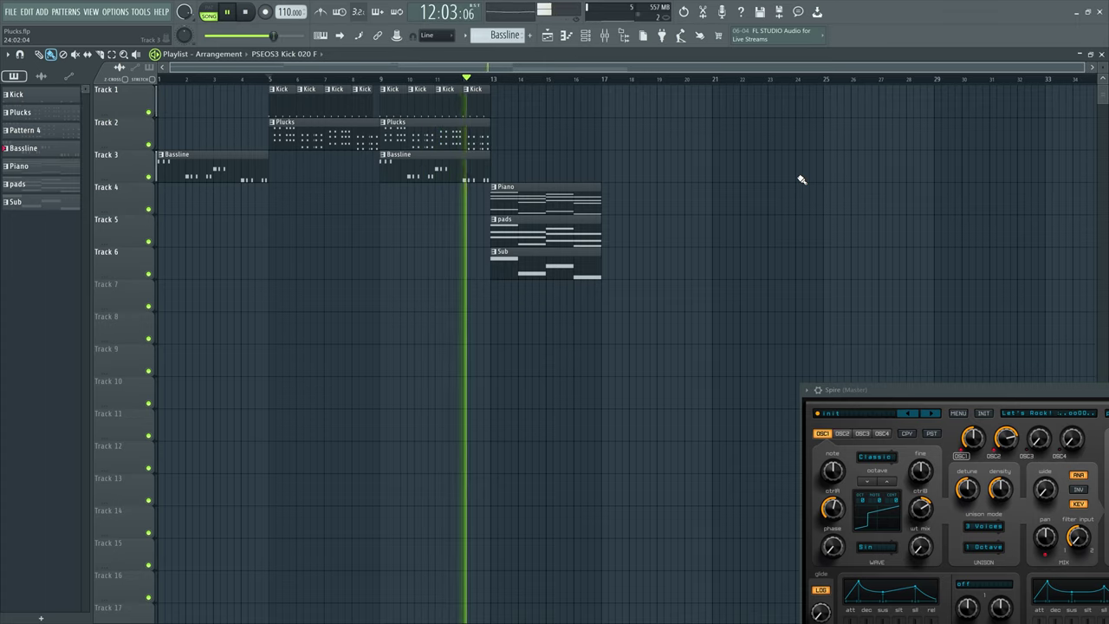
key(space)
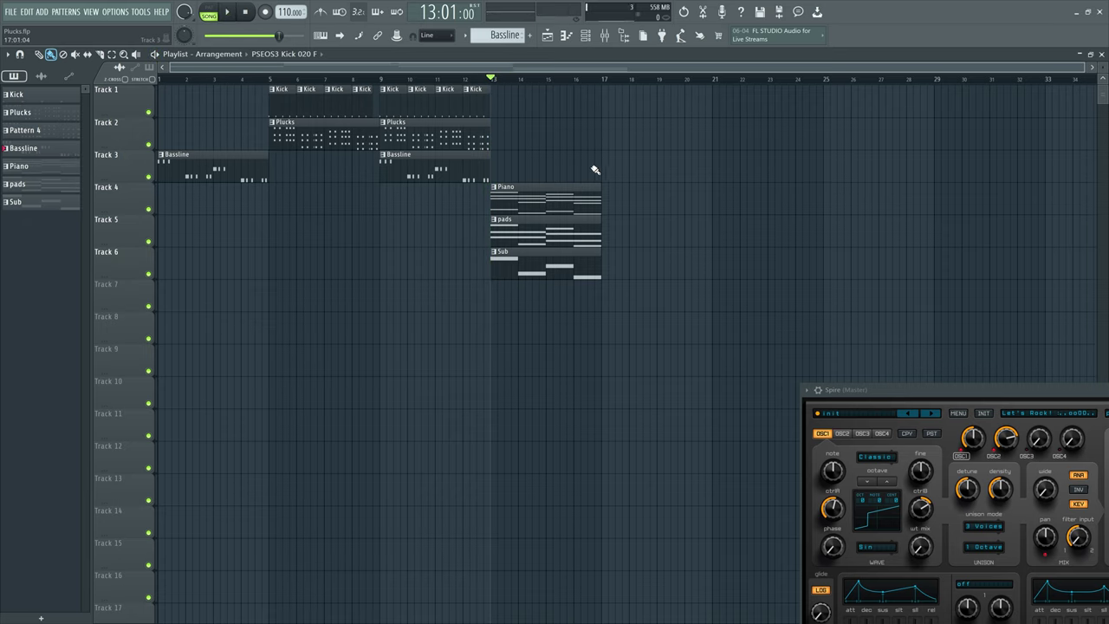
click(230, 13)
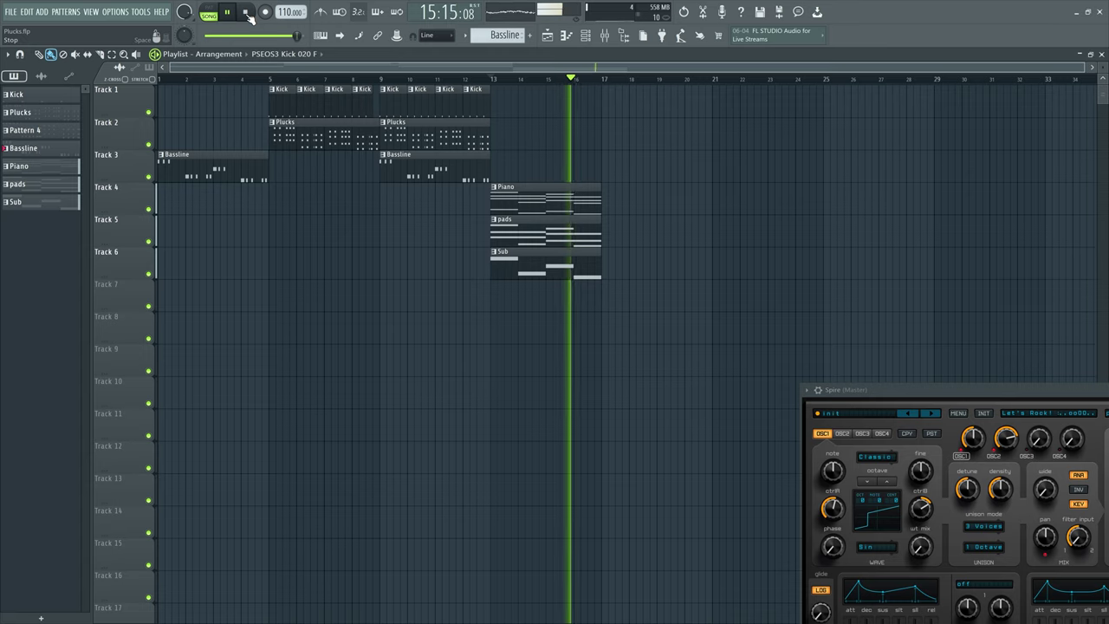
click(248, 13)
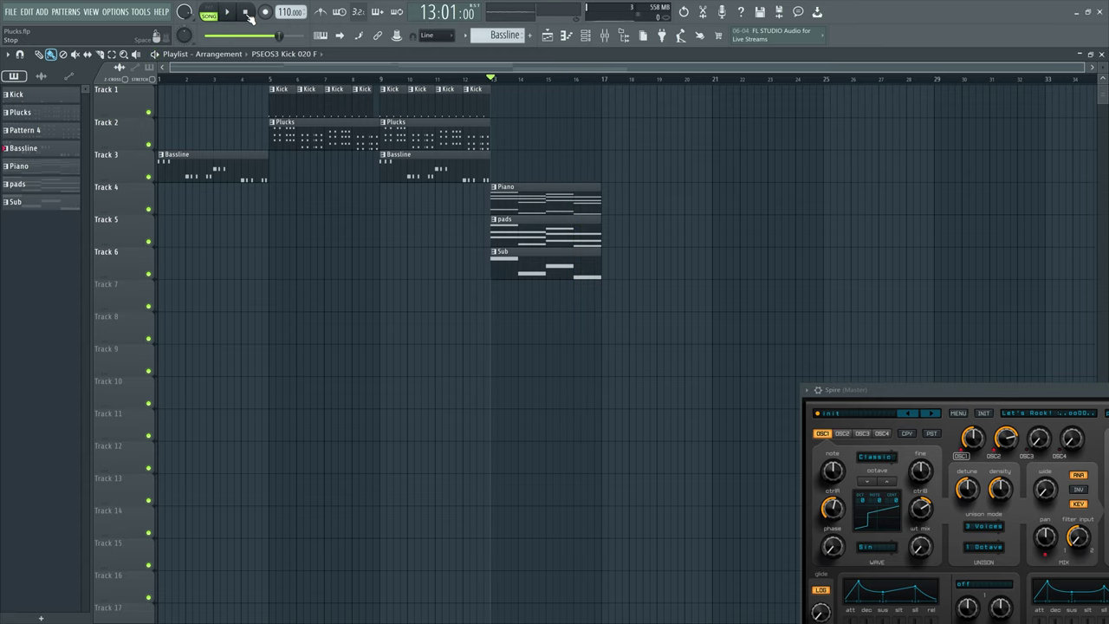